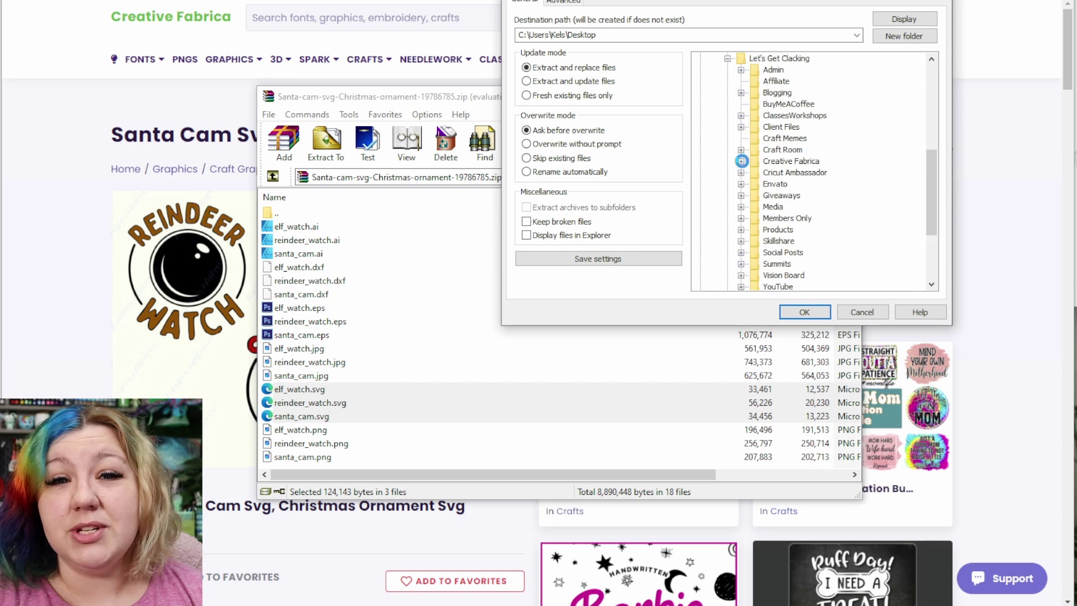
Choose the Christmas folder as the extraction destination for the three selected SVG files.
{"action": "left_click", "coordinate": [754, 231]}
{"action": "scroll", "coordinate": [808, 140], "scroll_direction": "down", "scroll_amount": 1}
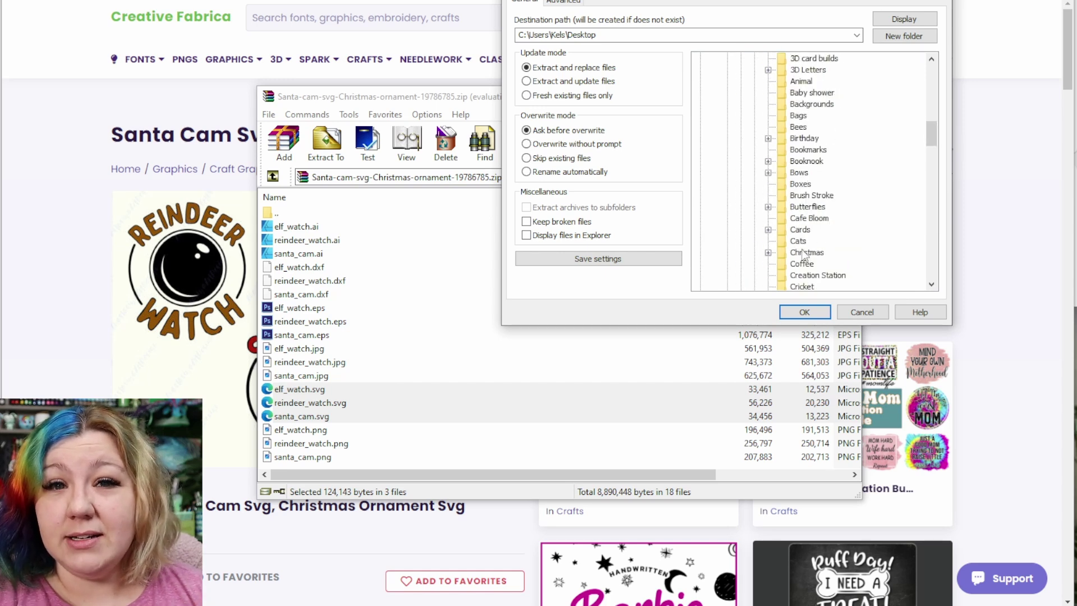
{"action": "left_click", "coordinate": [807, 252]}
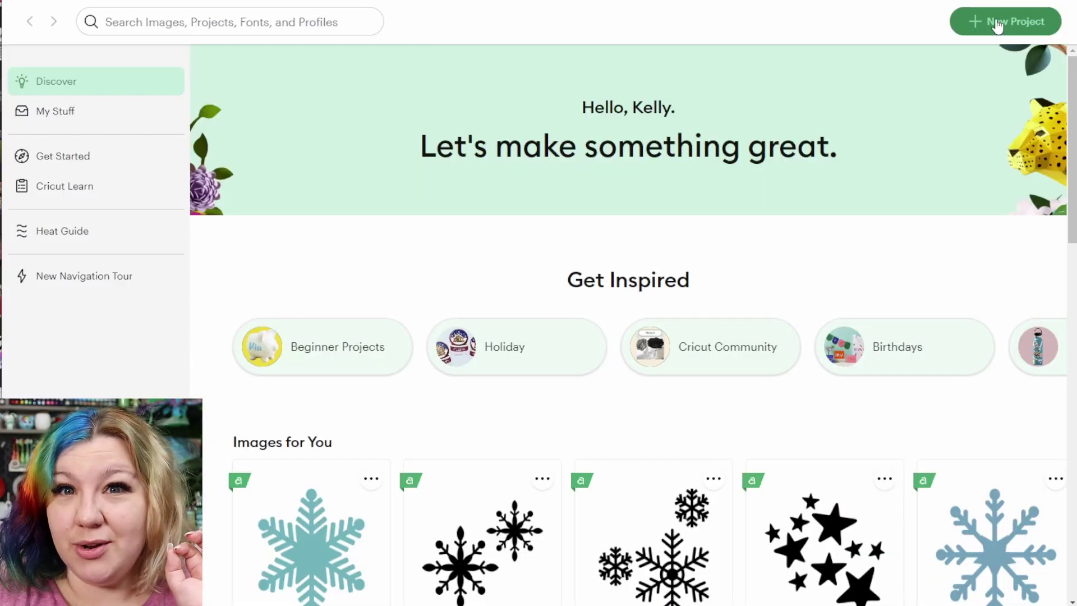
Switch to Cricut Design Space, start a new project and choose the reindeer_watch image for upload.
{"action": "left_click", "coordinate": [996, 25]}
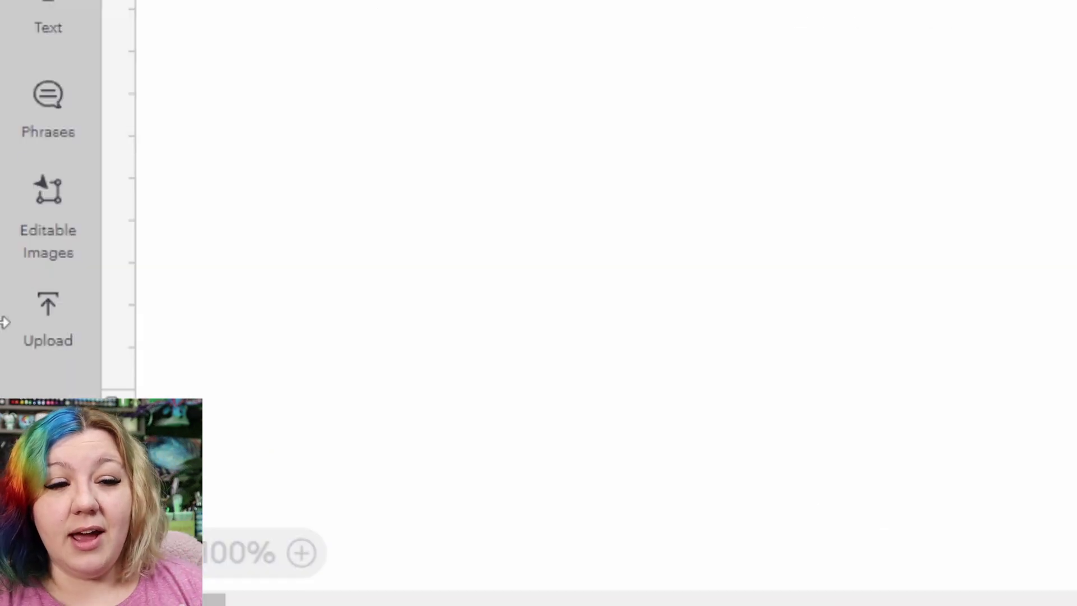
{"action": "left_click", "coordinate": [56, 321]}
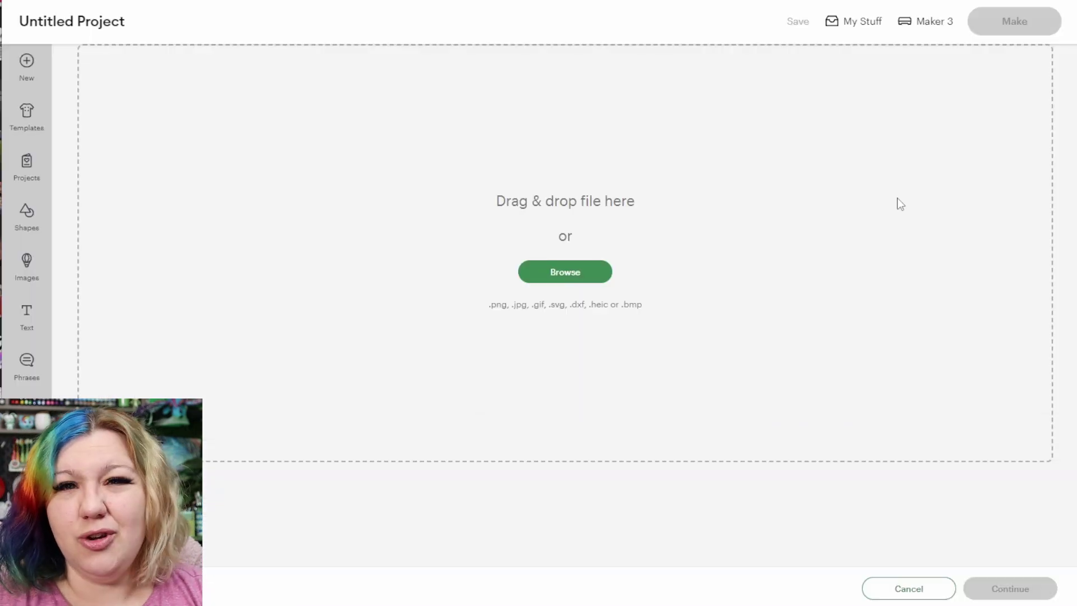
{"action": "left_click", "coordinate": [540, 276]}
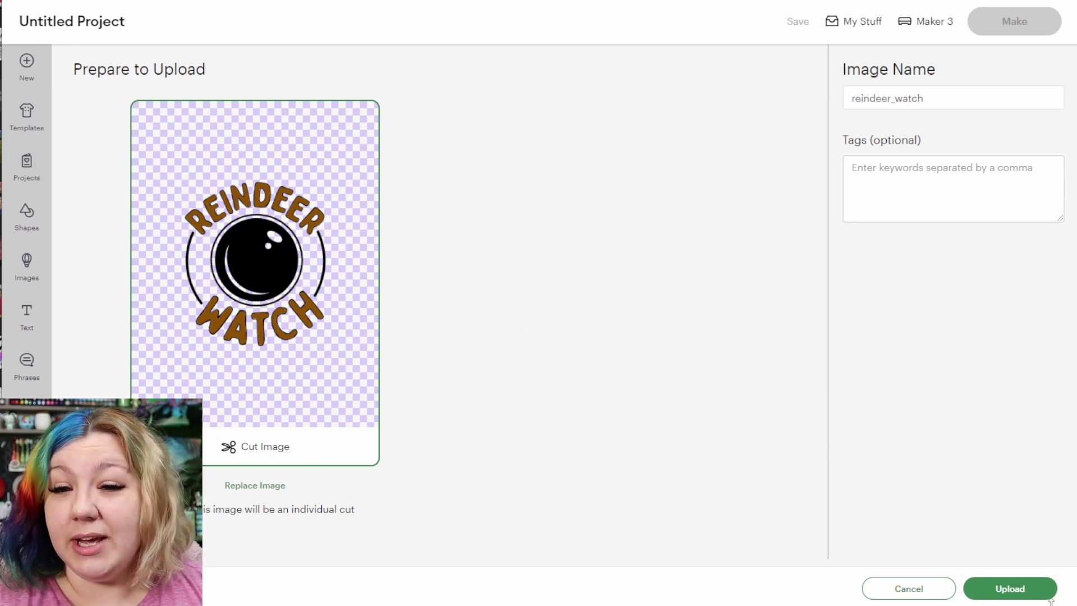
Upload reindeer_watch, add it to the canvas and scale it down to about 6.15 by 7.18 cm.
{"action": "left_click", "coordinate": [1012, 588]}
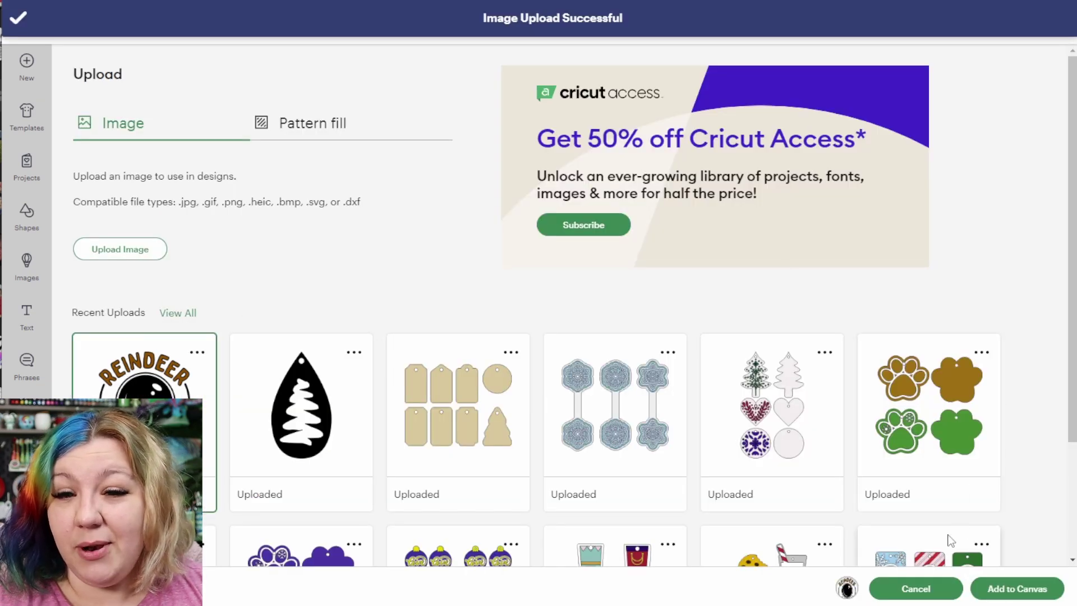
{"action": "left_click", "coordinate": [987, 590]}
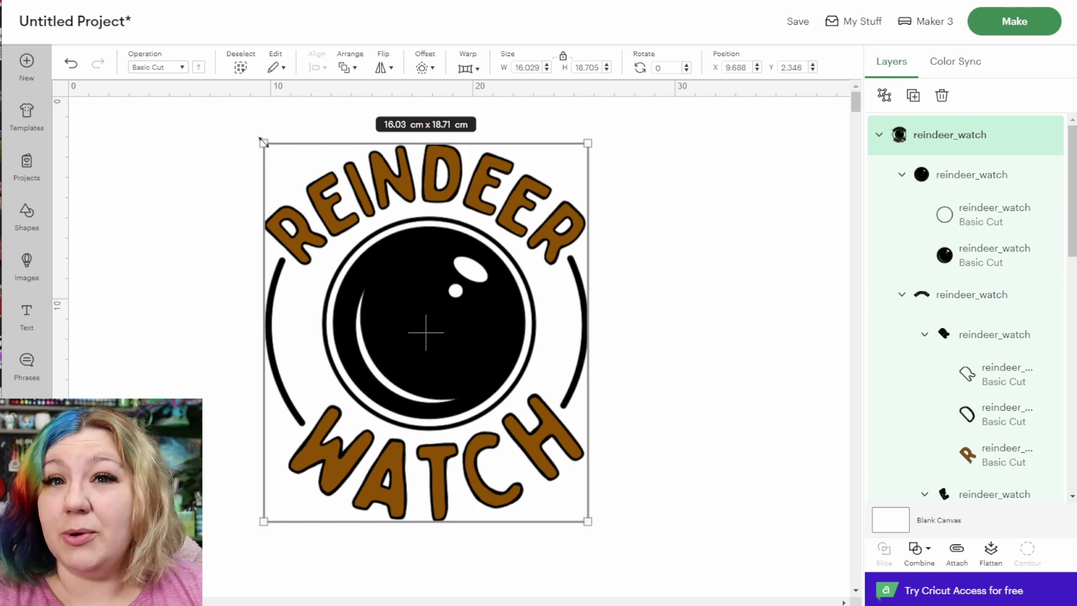
{"action": "left_click_drag", "start_coordinate": [263, 142], "coordinate": [462, 392]}
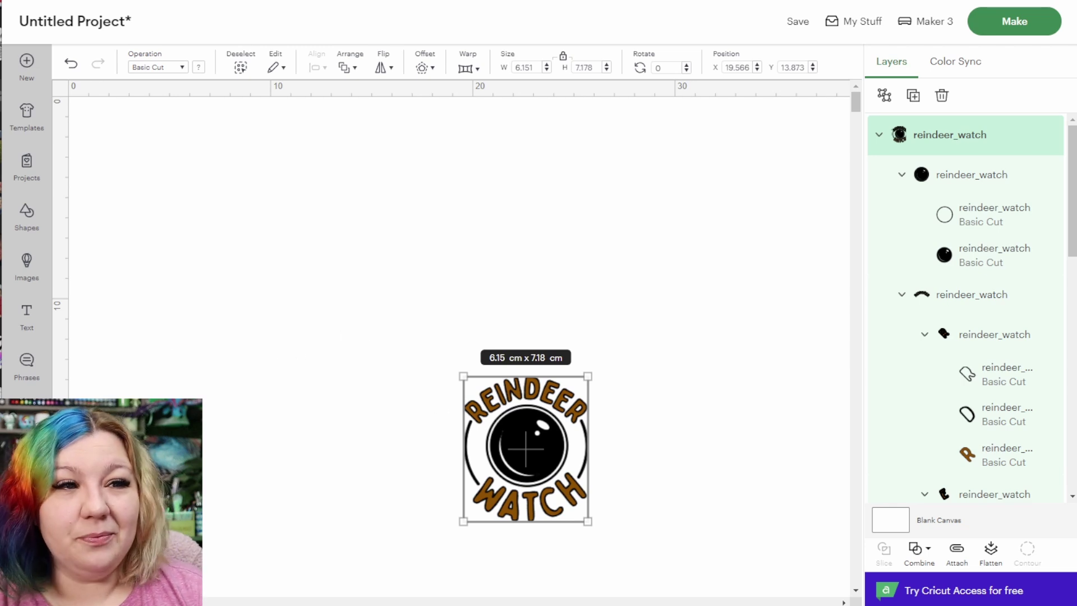
Insert a circle shape and set its size to 8 by 8 cm.
{"action": "left_click", "coordinate": [28, 219]}
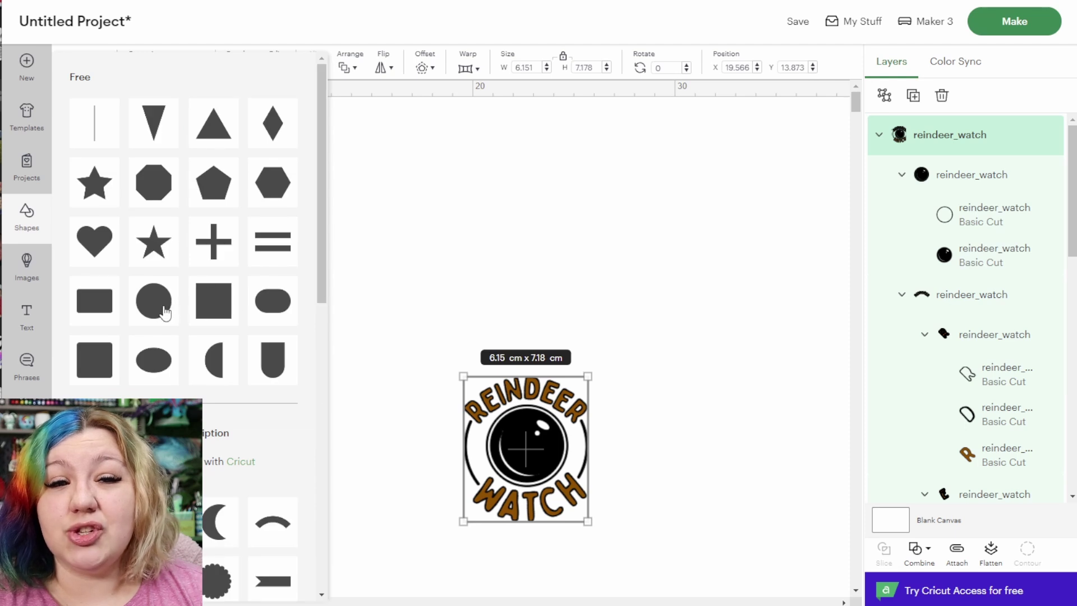
{"action": "left_click", "coordinate": [164, 312]}
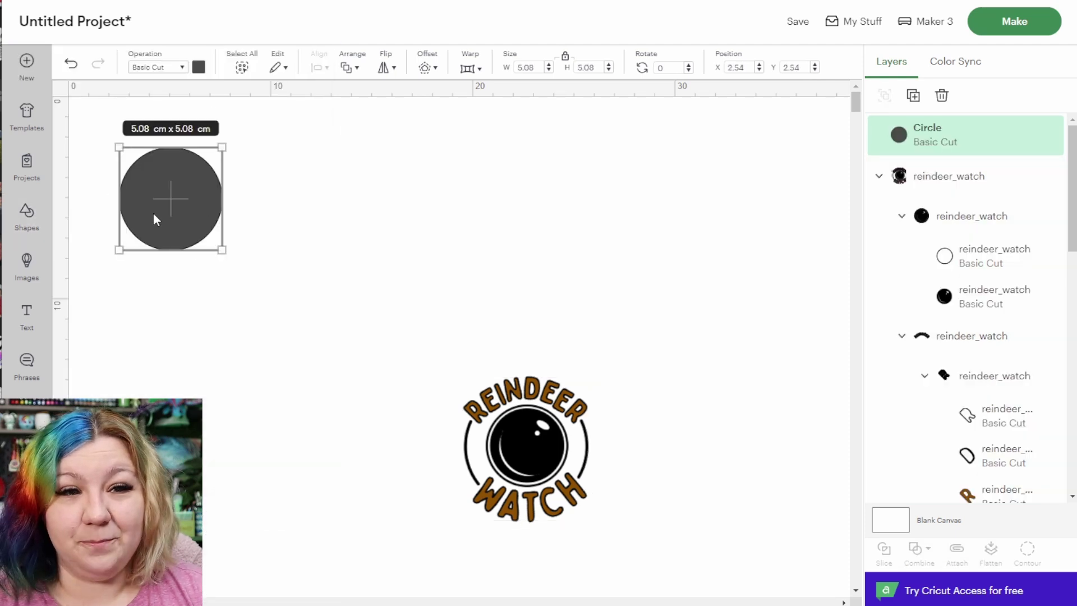
{"action": "scroll", "coordinate": [153, 214], "scroll_direction": "up", "scroll_amount": 3}
{"action": "type", "text": "8"}
{"action": "key", "text": "Return"}
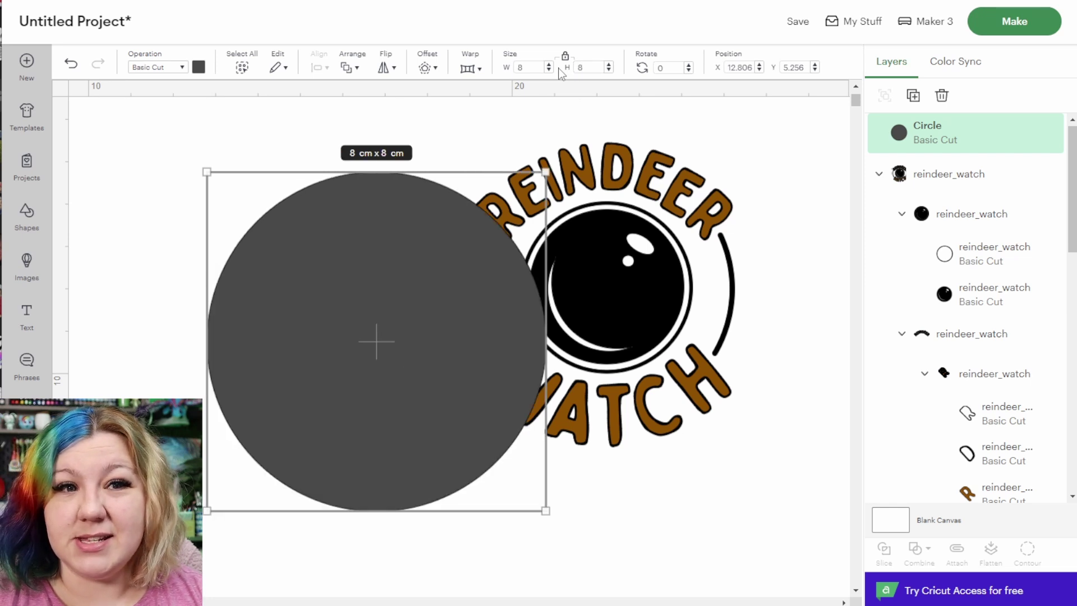
Send the 8 cm circle to the back and centre the reindeer_watch design over it.
{"action": "right_click", "coordinate": [326, 295]}
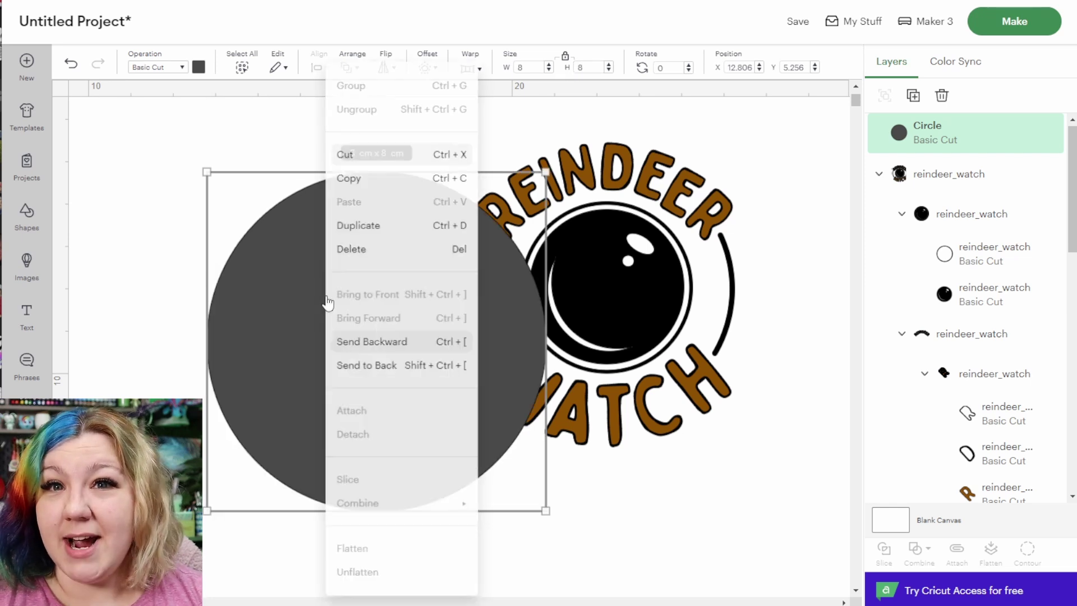
{"action": "left_click", "coordinate": [387, 369]}
{"action": "left_click_drag", "start_coordinate": [620, 303], "coordinate": [391, 352]}
{"action": "left_click", "coordinate": [712, 312]}
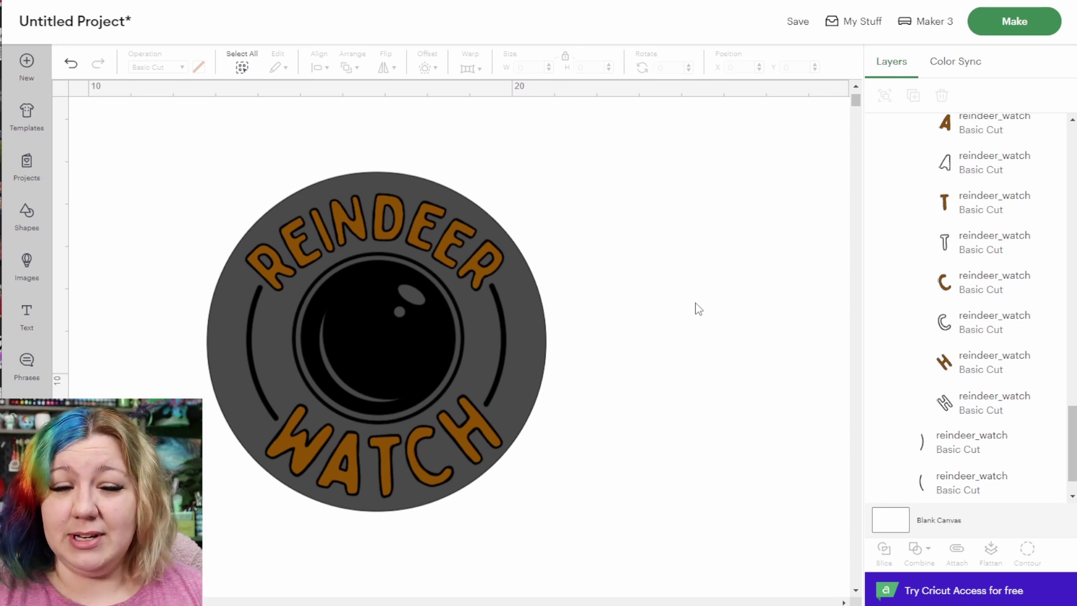
Recentre the reindeer_watch design on the circle and set its height to 7 cm with proportions kept.
{"action": "left_click", "coordinate": [363, 377]}
{"action": "left_click_drag", "start_coordinate": [504, 497], "coordinate": [493, 485]}
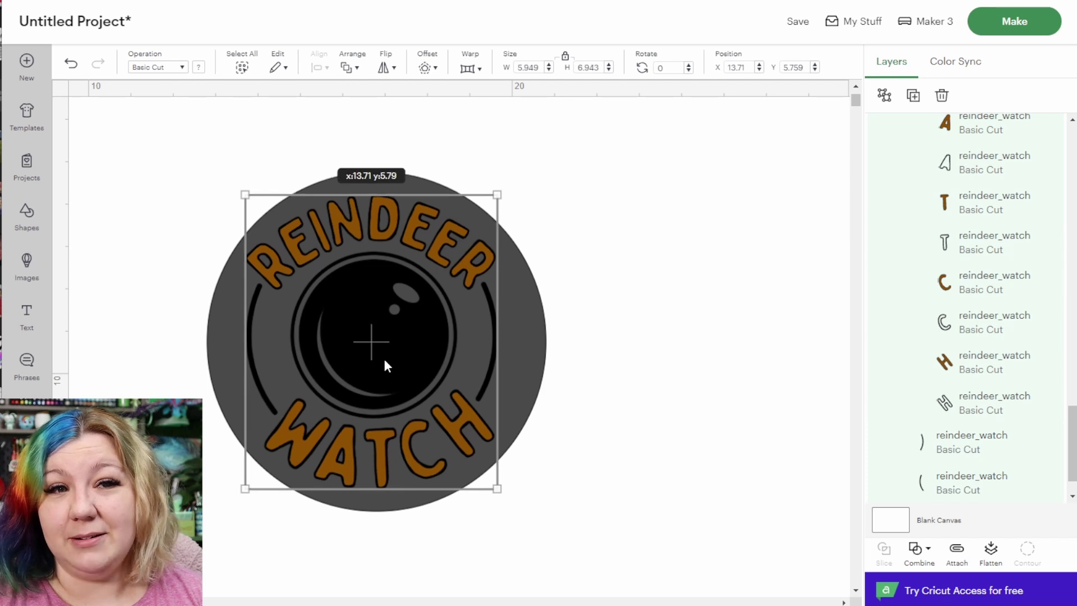
{"action": "left_click_drag", "start_coordinate": [390, 356], "coordinate": [391, 359]}
{"action": "left_click", "coordinate": [588, 68]}
{"action": "type", "text": "7"}
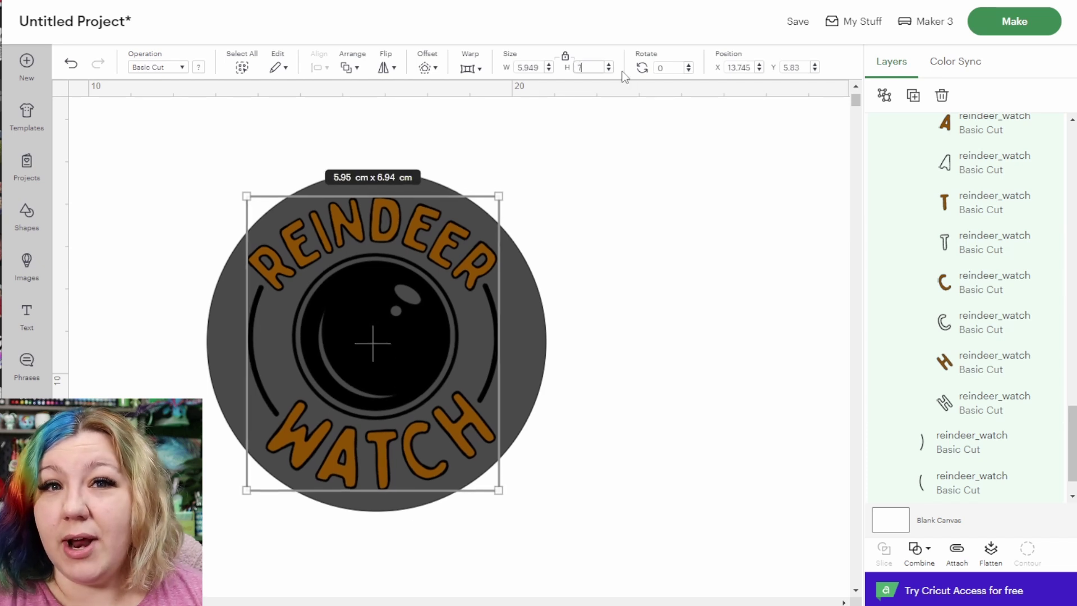
{"action": "key", "text": "Return"}
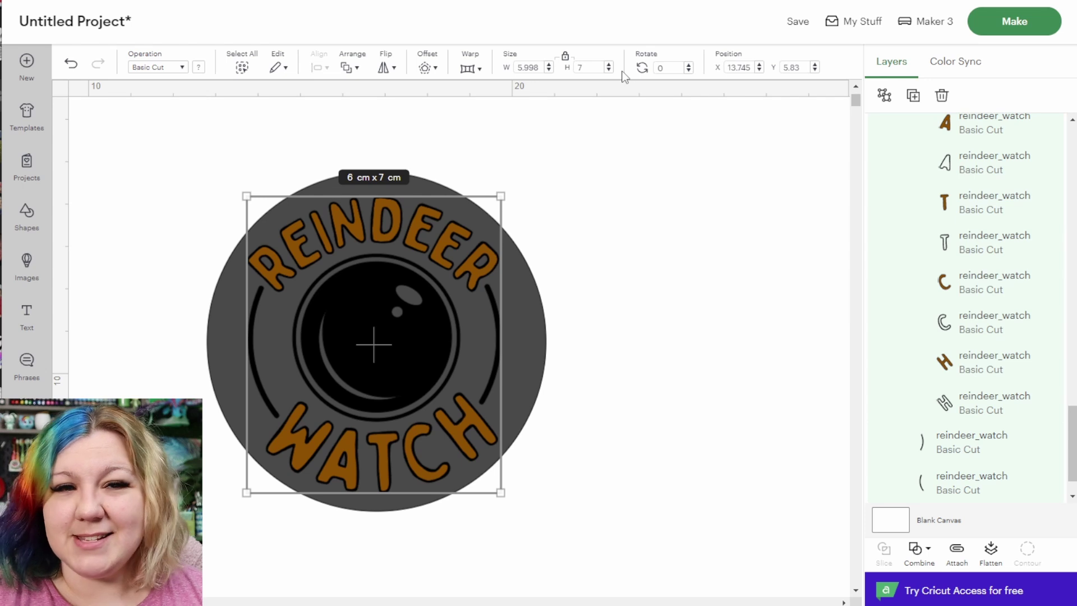
Add a second circle, shrink it to 0.5 cm and place it above the REINDEER lettering near the large circle's top edge.
{"action": "left_click", "coordinate": [534, 334]}
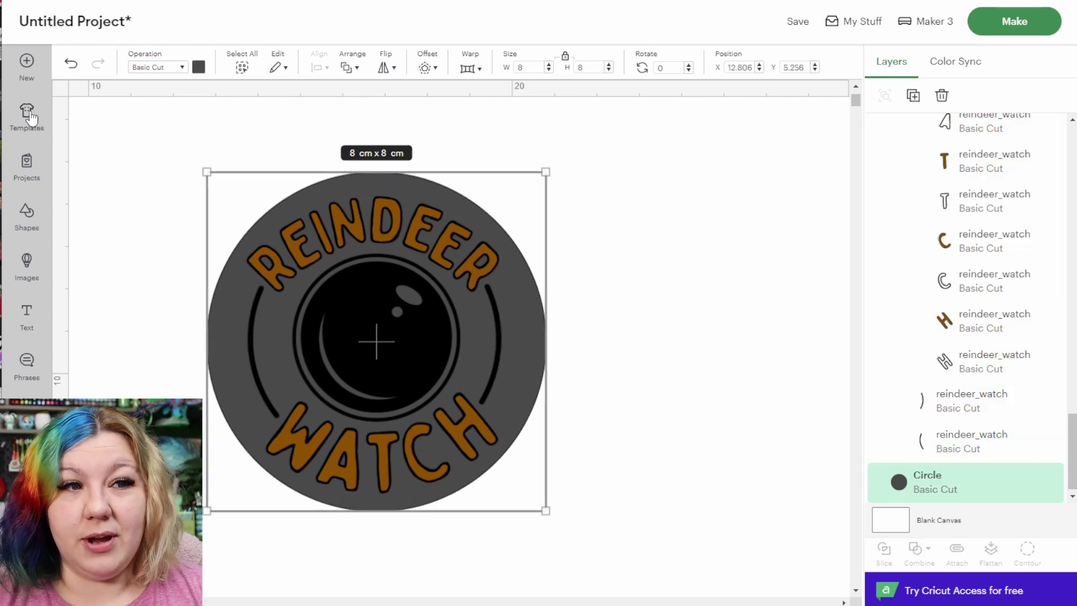
{"action": "left_click", "coordinate": [27, 220]}
{"action": "left_click", "coordinate": [149, 301]}
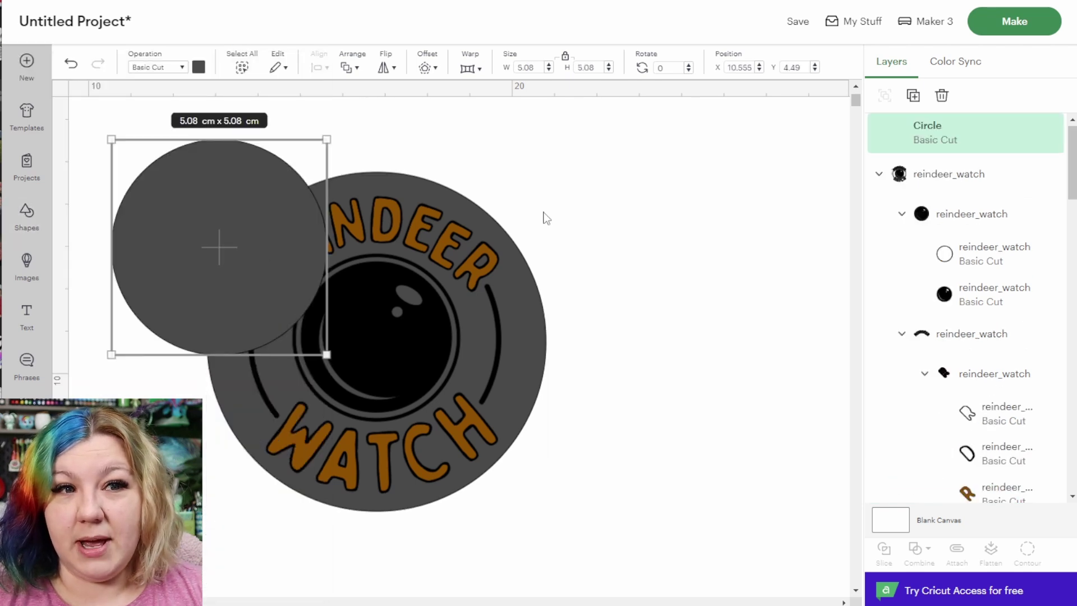
{"action": "left_click_drag", "start_coordinate": [327, 355], "coordinate": [126, 167]}
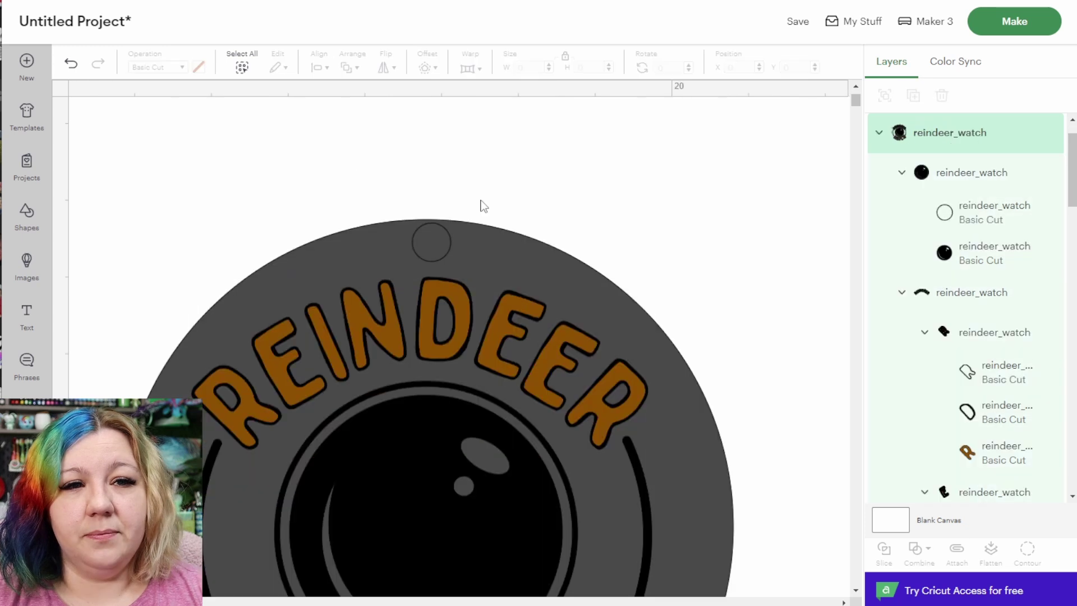
{"action": "left_click", "coordinate": [480, 204]}
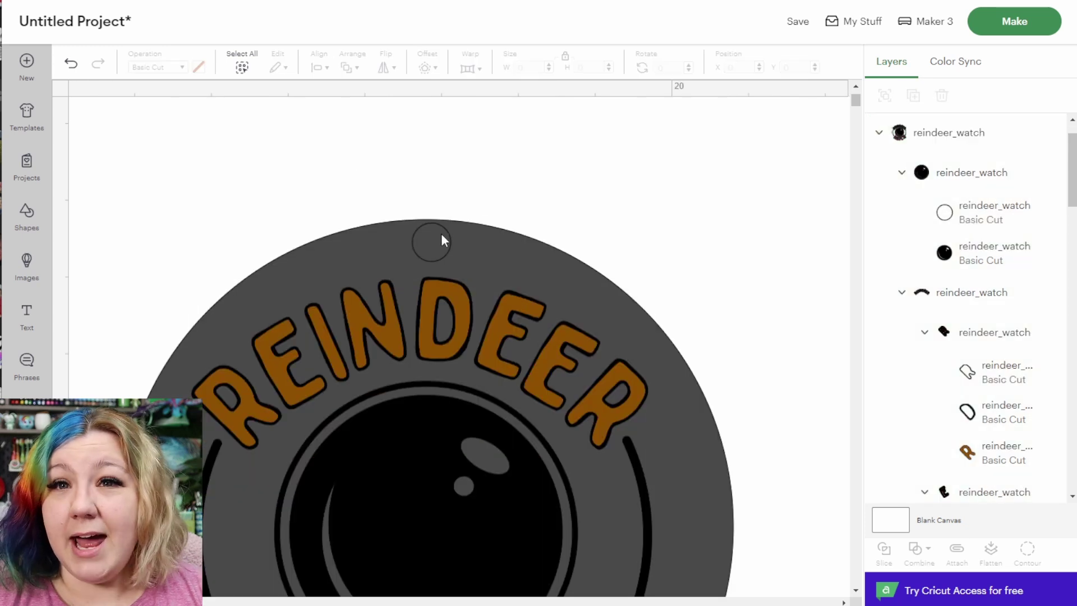
{"action": "left_click_drag", "start_coordinate": [436, 248], "coordinate": [434, 258]}
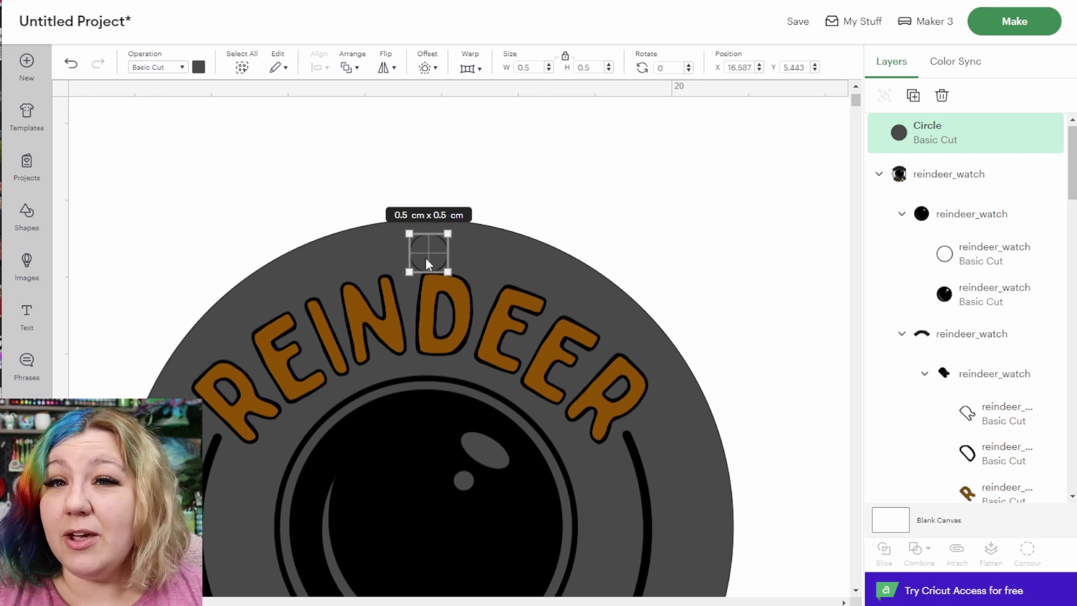
Slice the 0.5 cm circle out of the 8 cm circle and delete the two small leftover pieces.
{"action": "left_click", "coordinate": [334, 236]}
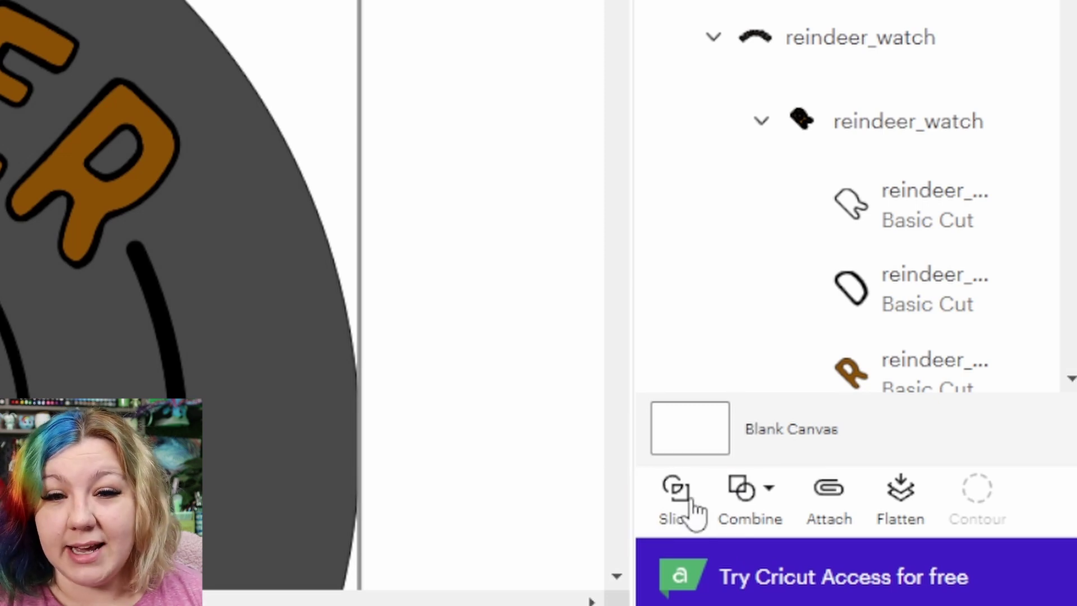
{"action": "left_click", "coordinate": [677, 496]}
{"action": "left_click_drag", "start_coordinate": [510, 272], "coordinate": [651, 235]}
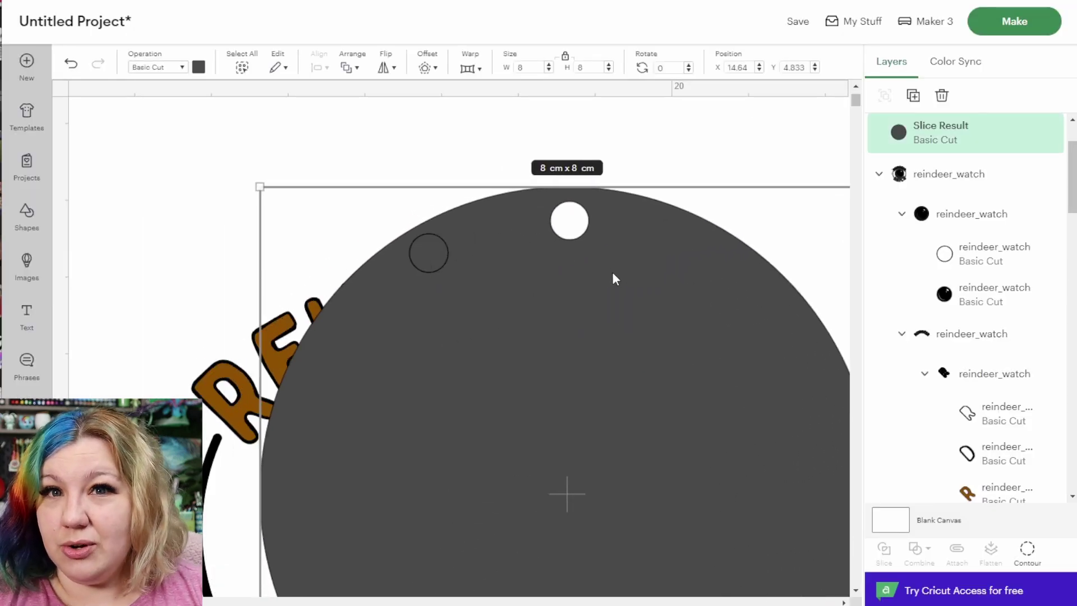
{"action": "left_click_drag", "start_coordinate": [554, 220], "coordinate": [557, 283]}
{"action": "left_click_drag", "start_coordinate": [390, 170], "coordinate": [443, 249]}
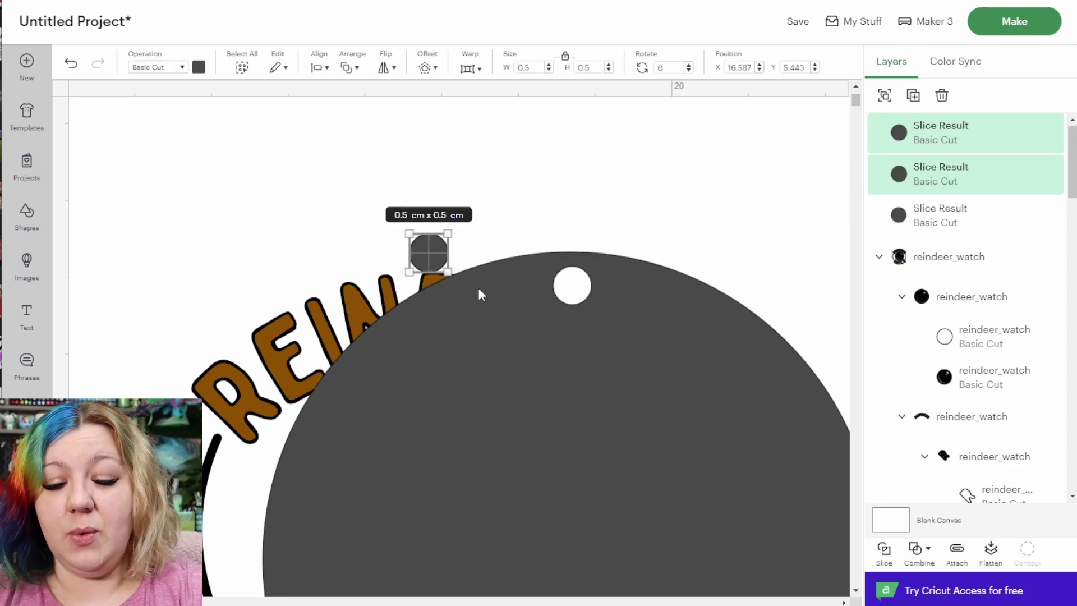
{"action": "key", "text": "Delete"}
Move the sliced 8 cm disc back over the reindeer_watch design and send it to the back.
{"action": "left_click_drag", "start_coordinate": [548, 362], "coordinate": [472, 402]}
{"action": "right_click", "coordinate": [298, 265]}
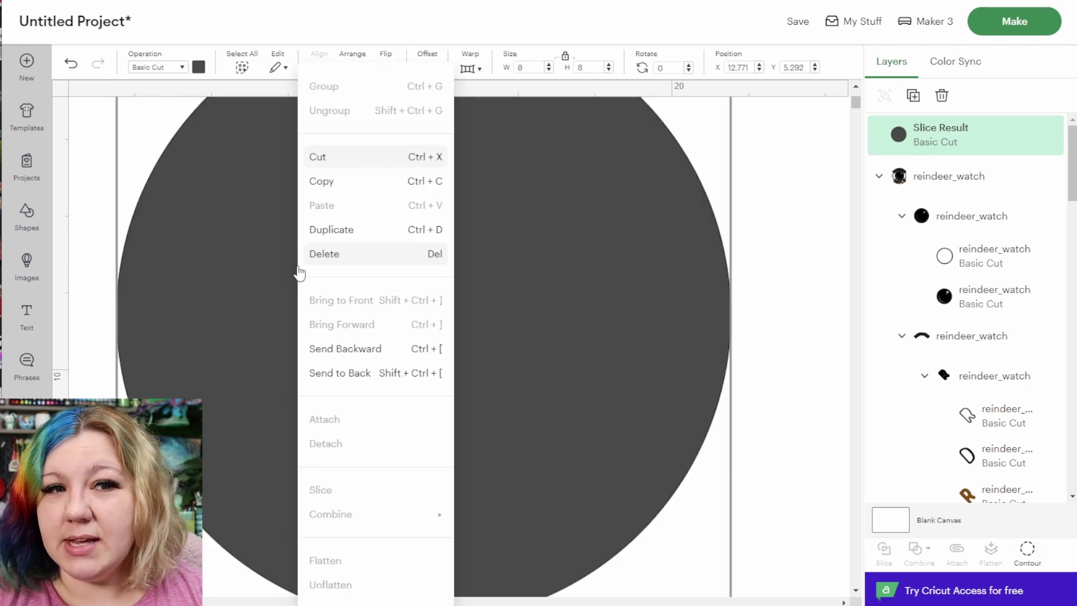
{"action": "left_click", "coordinate": [331, 382]}
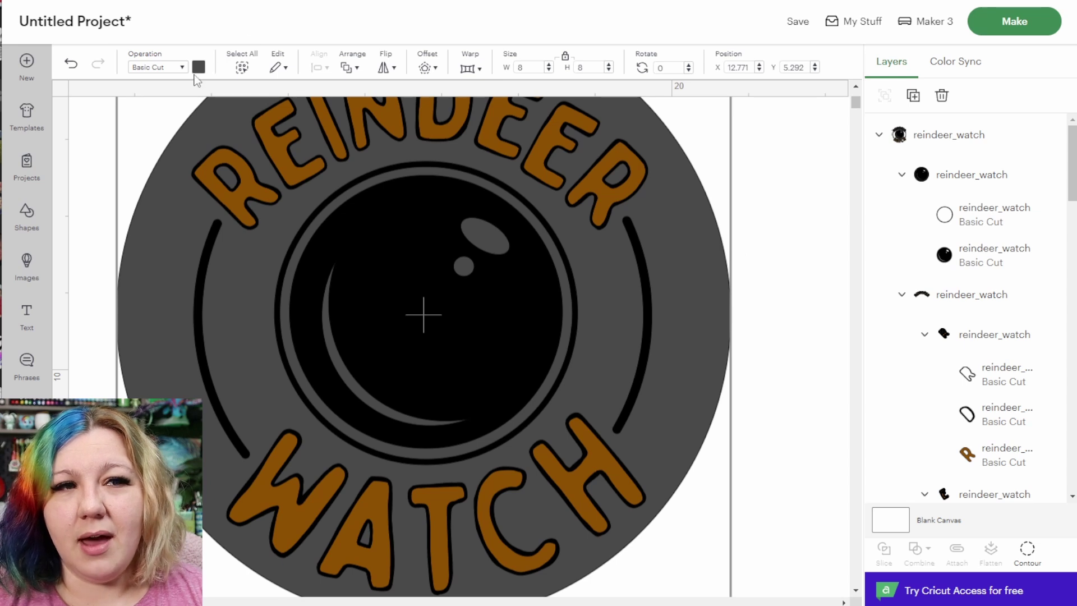
Change the 8 cm disc's material colour to white and deselect it.
{"action": "left_click", "coordinate": [198, 67]}
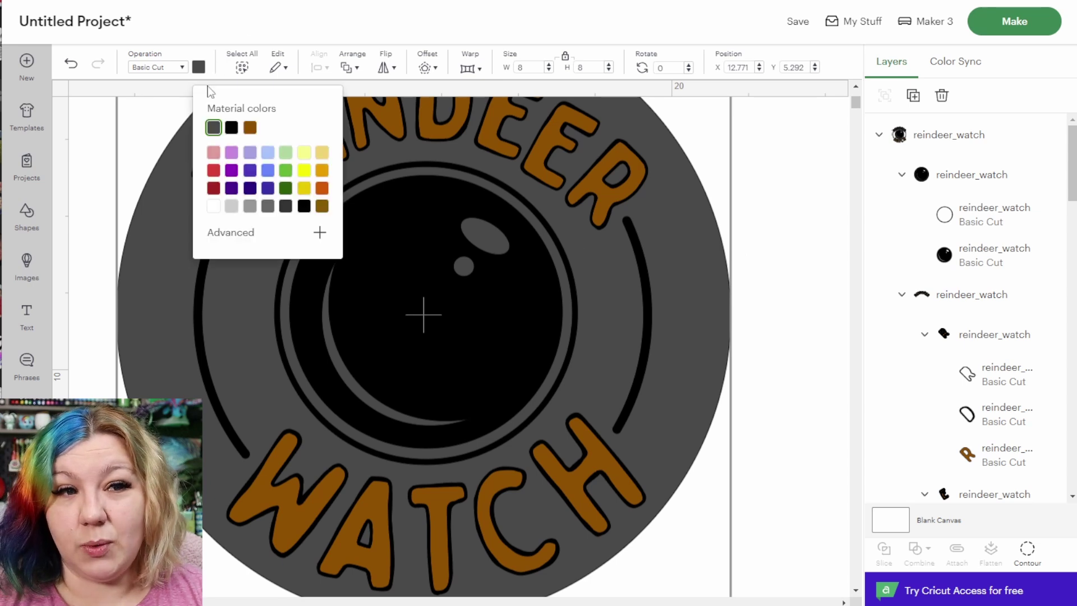
{"action": "left_click", "coordinate": [213, 213]}
{"action": "scroll", "coordinate": [483, 315], "scroll_direction": "down", "scroll_amount": 1}
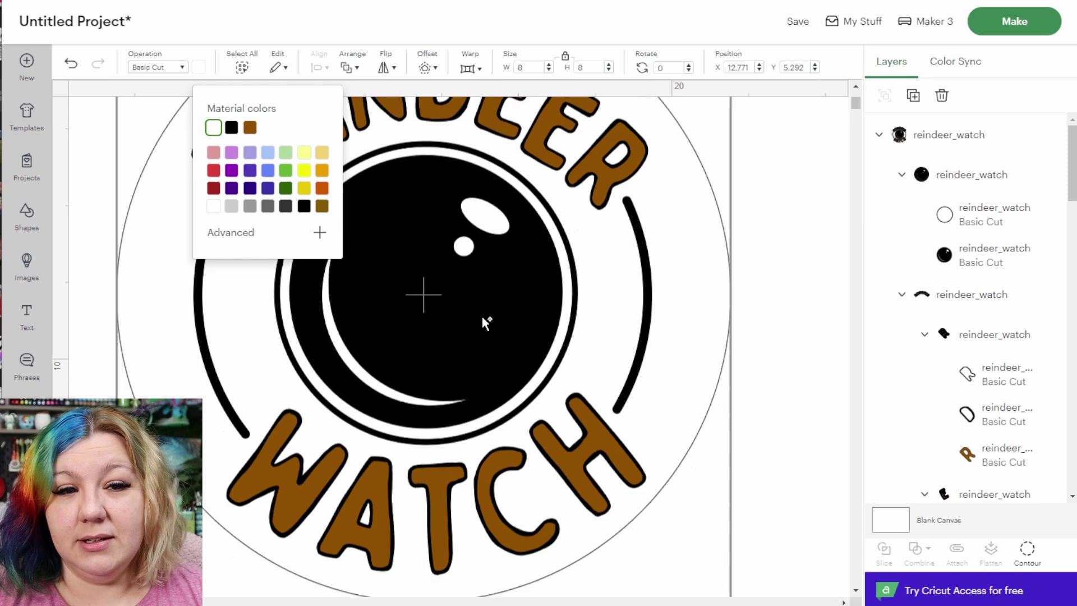
{"action": "scroll", "coordinate": [482, 315], "scroll_direction": "down", "scroll_amount": 2}
{"action": "left_click", "coordinate": [680, 337]}
{"action": "scroll", "coordinate": [673, 339], "scroll_direction": "up", "scroll_amount": 3}
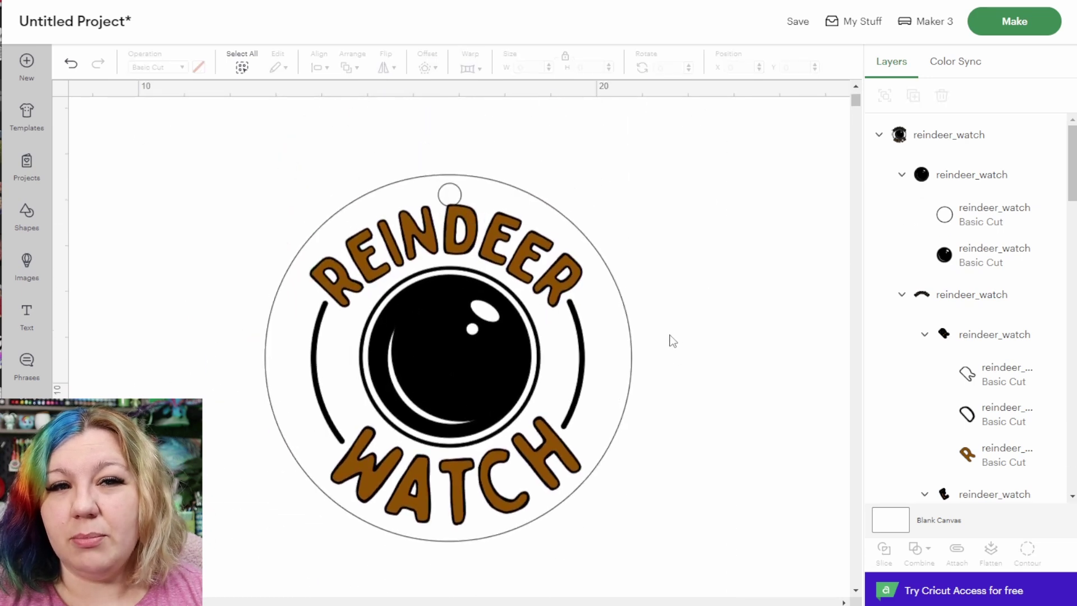
Undo the last change to the reindeer_watch design.
{"action": "left_click", "coordinate": [515, 276]}
{"action": "key", "text": "ctrl+z"}
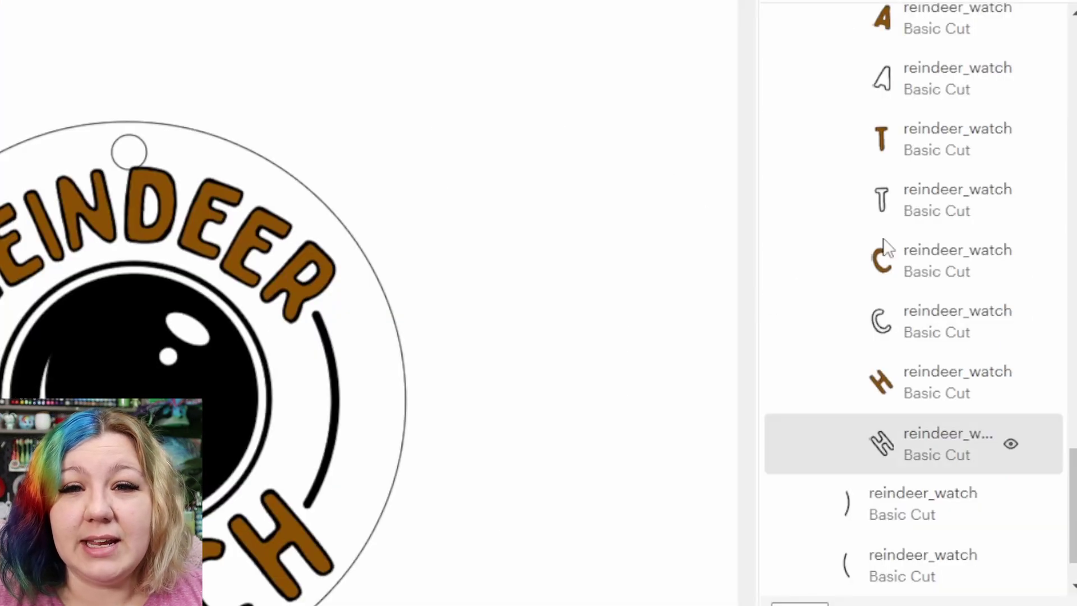
Select all black layers of the reindeer_watch design: the nose, its ring, the side arcs and the outlines of every letter.
{"action": "scroll", "coordinate": [927, 264], "scroll_direction": "up", "scroll_amount": 6}
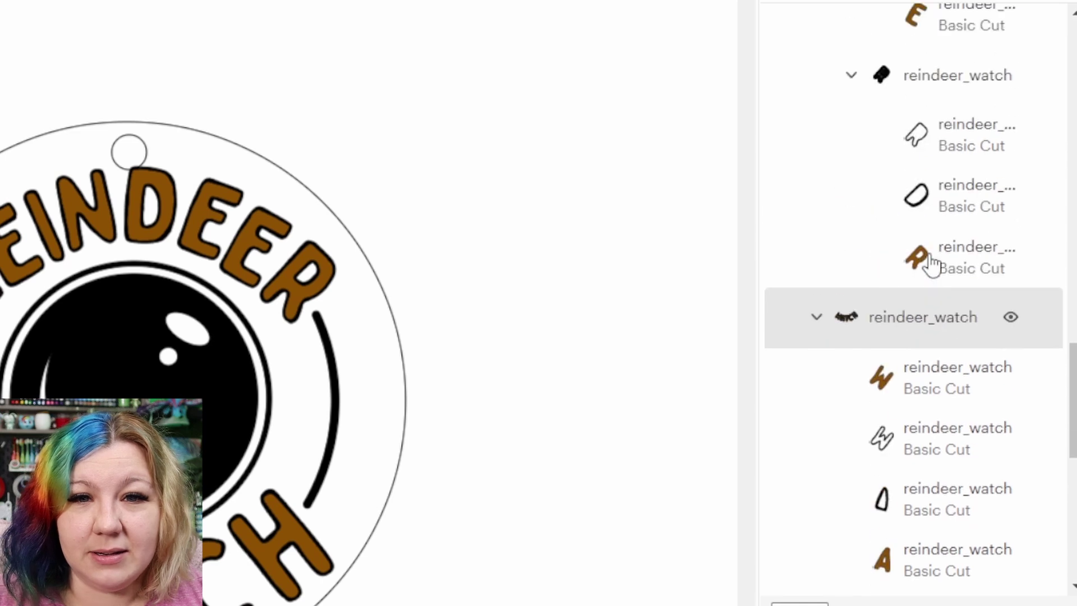
{"action": "scroll", "coordinate": [928, 263], "scroll_direction": "up", "scroll_amount": 6}
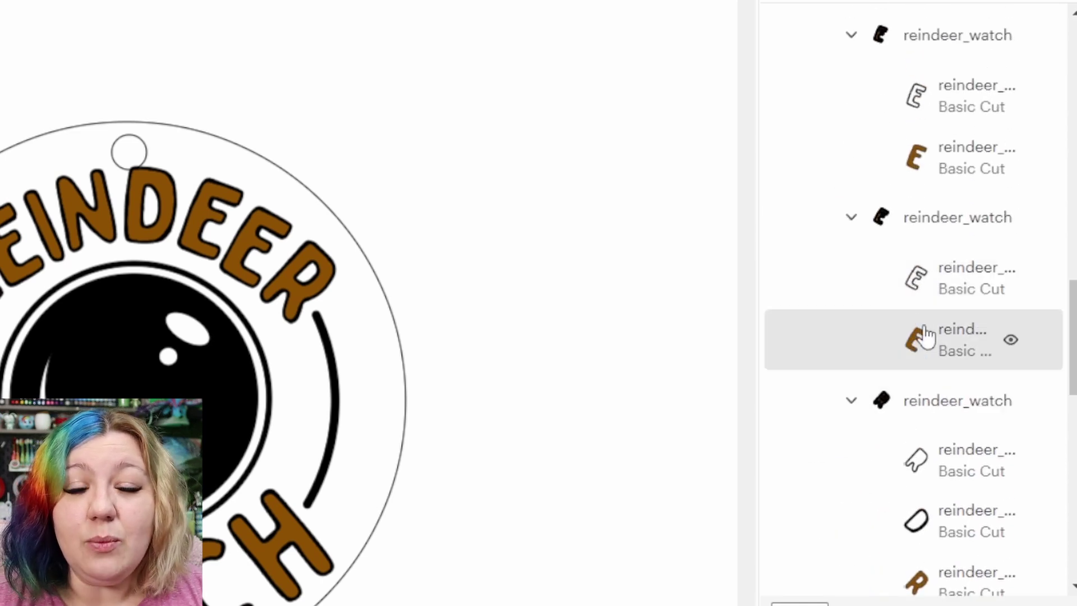
{"action": "scroll", "coordinate": [927, 335], "scroll_direction": "up", "scroll_amount": 5}
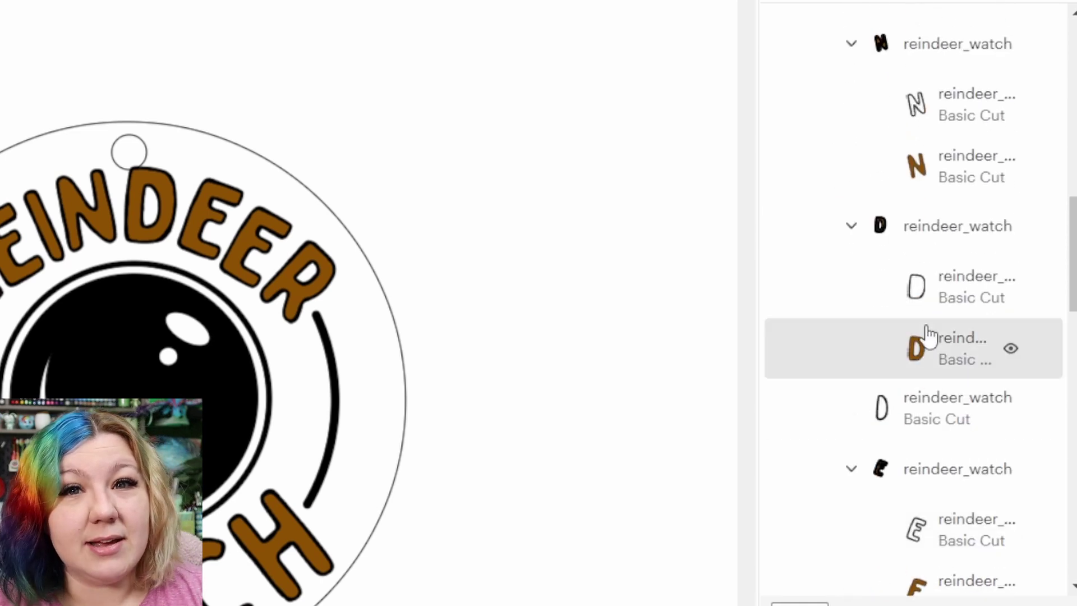
{"action": "scroll", "coordinate": [926, 335], "scroll_direction": "up", "scroll_amount": 8}
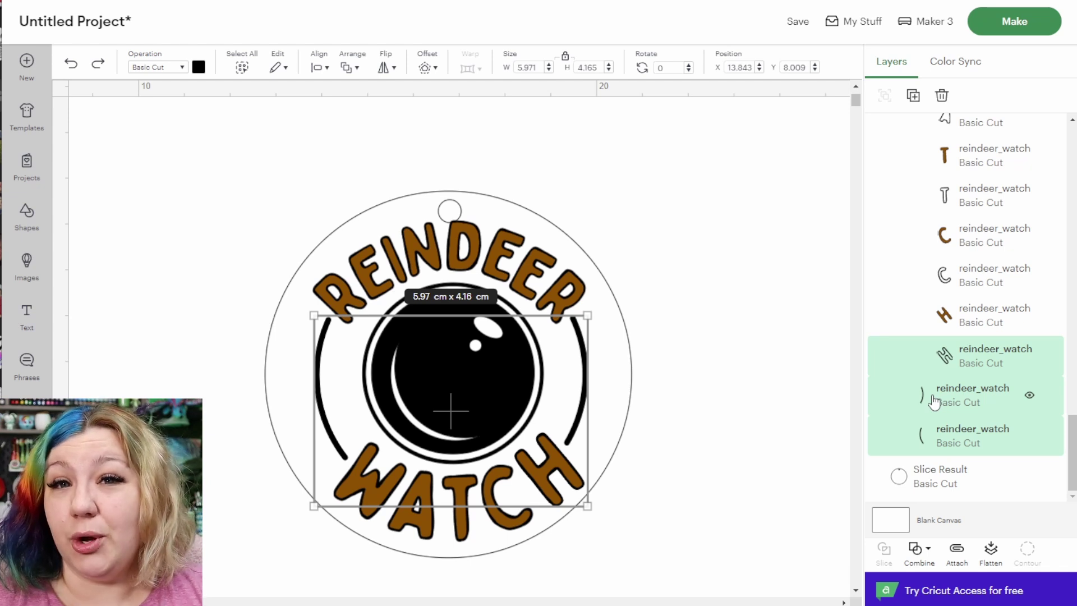
{"action": "left_click", "coordinate": [966, 281], "text": "shift"}
{"action": "scroll", "coordinate": [966, 314], "scroll_direction": "up", "scroll_amount": 5}
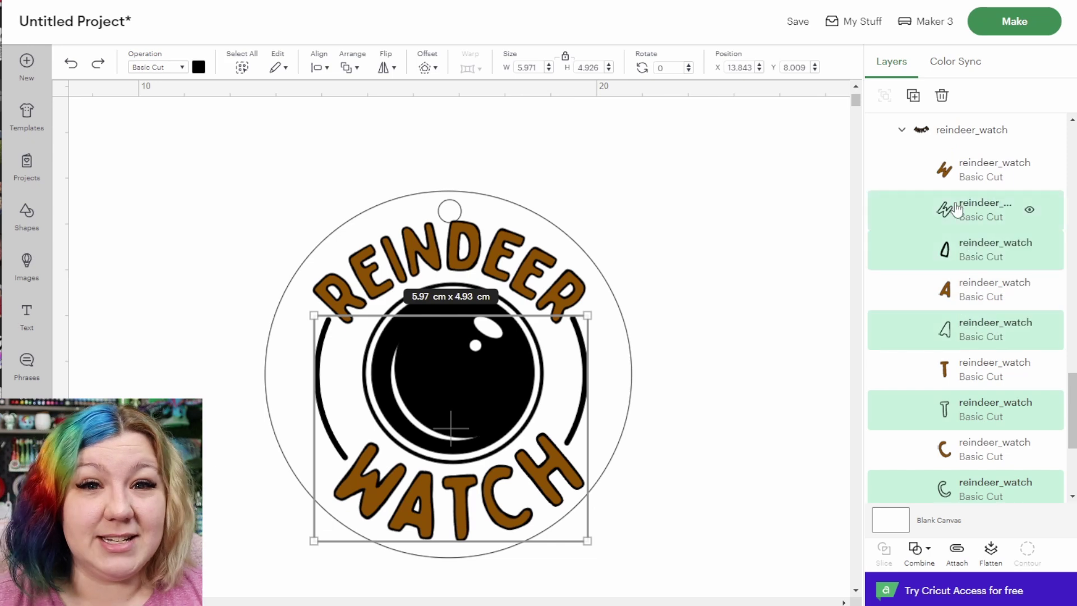
{"action": "left_click", "coordinate": [974, 272], "text": "shift"}
{"action": "left_click", "coordinate": [983, 231], "text": "shift"}
{"action": "scroll", "coordinate": [981, 270], "scroll_direction": "up", "scroll_amount": 4}
{"action": "left_click", "coordinate": [967, 198], "text": "shift"}
{"action": "left_click", "coordinate": [964, 317], "text": "shift"}
{"action": "scroll", "coordinate": [931, 224], "scroll_direction": "up", "scroll_amount": 3}
{"action": "left_click", "coordinate": [921, 284], "text": "shift"}
{"action": "scroll", "coordinate": [926, 253], "scroll_direction": "up", "scroll_amount": 5}
Move the selected black pieces off the brown letters and weld them into a single layer.
{"action": "left_click_drag", "start_coordinate": [483, 370], "coordinate": [739, 360]}
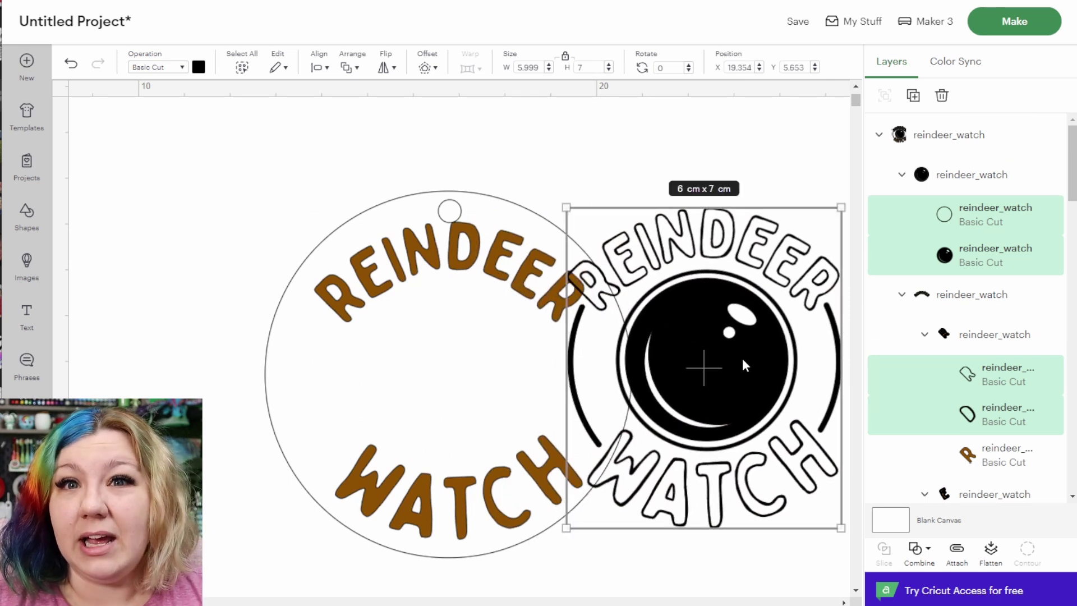
{"action": "left_click", "coordinate": [930, 555]}
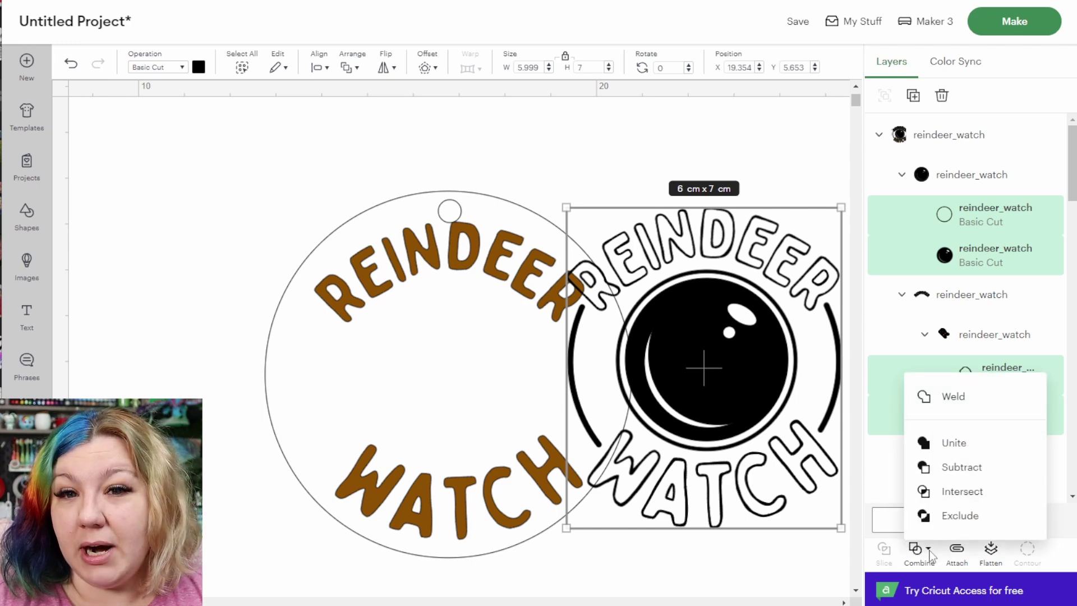
{"action": "left_click", "coordinate": [937, 402]}
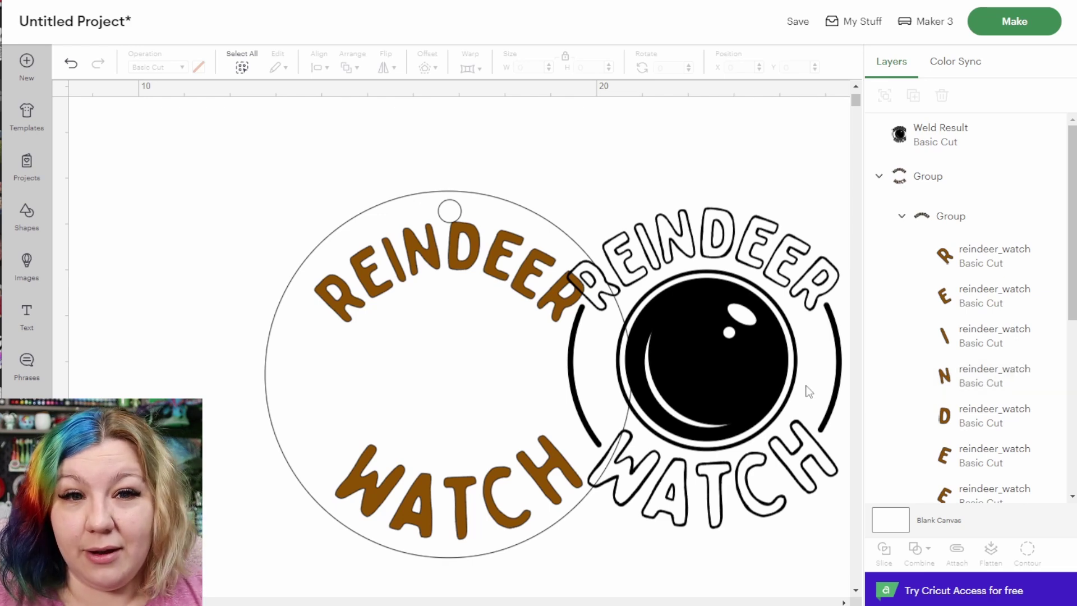
Move the welded black artwork clear of the disc and weld the brown REINDEER WATCH letters into one layer.
{"action": "left_click_drag", "start_coordinate": [707, 358], "coordinate": [810, 357]}
{"action": "mouse_move", "coordinate": [494, 360]}
{"action": "left_mouse_down"}
{"action": "mouse_move", "coordinate": [507, 358]}
{"action": "mouse_move", "coordinate": [472, 351]}
{"action": "mouse_move", "coordinate": [495, 352]}
{"action": "left_mouse_up"}
{"action": "left_click_drag", "start_coordinate": [442, 252], "coordinate": [440, 252]}
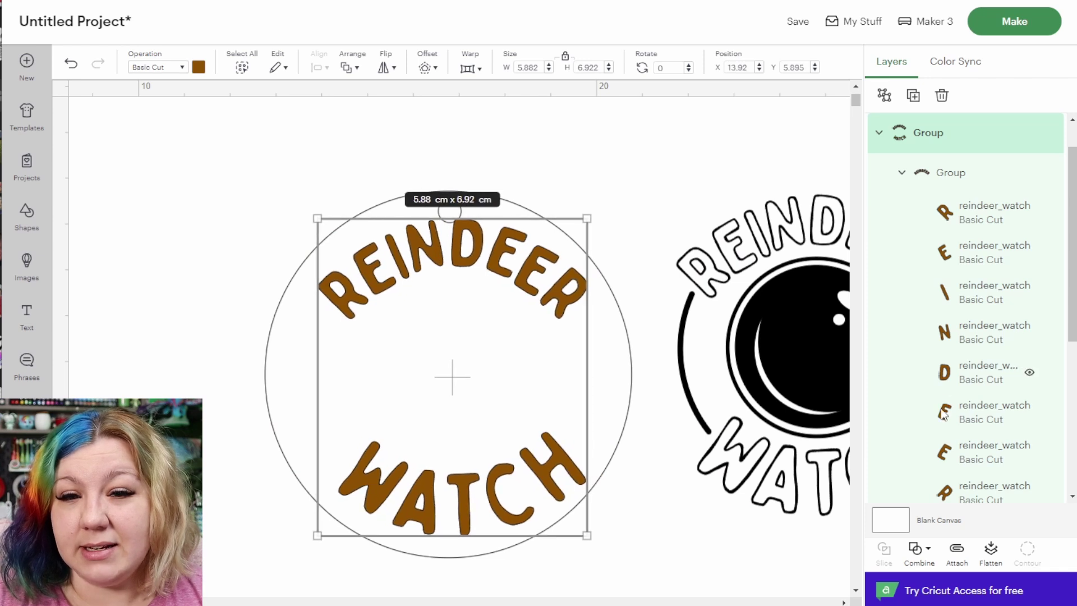
{"action": "left_click", "coordinate": [923, 557]}
{"action": "left_click", "coordinate": [952, 398]}
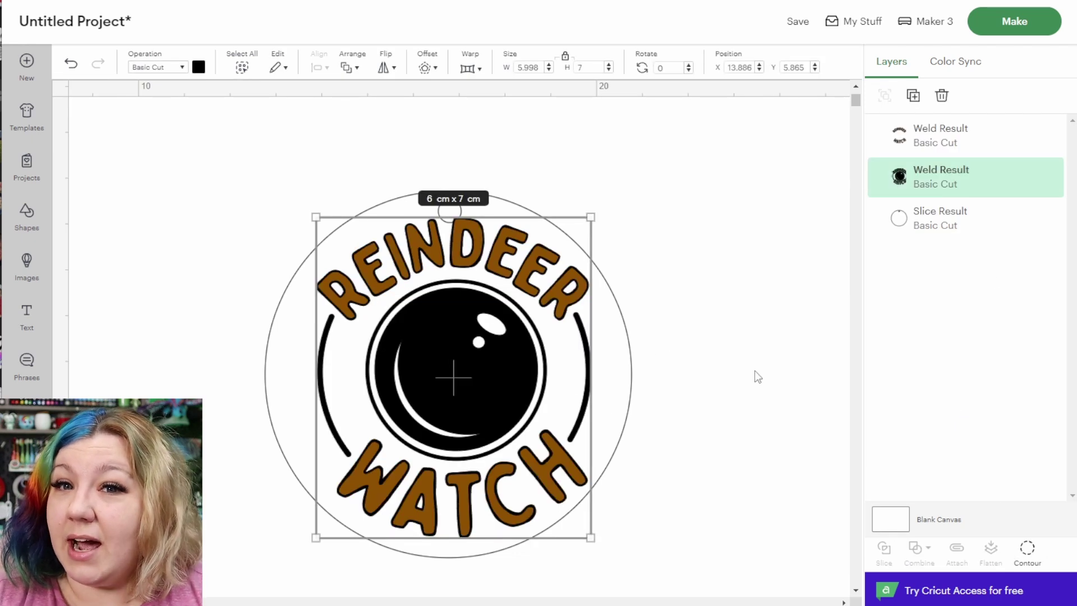
Deselect the artwork and save the project with the title Reindeer Watch.
{"action": "left_click", "coordinate": [939, 253]}
{"action": "left_click", "coordinate": [796, 22]}
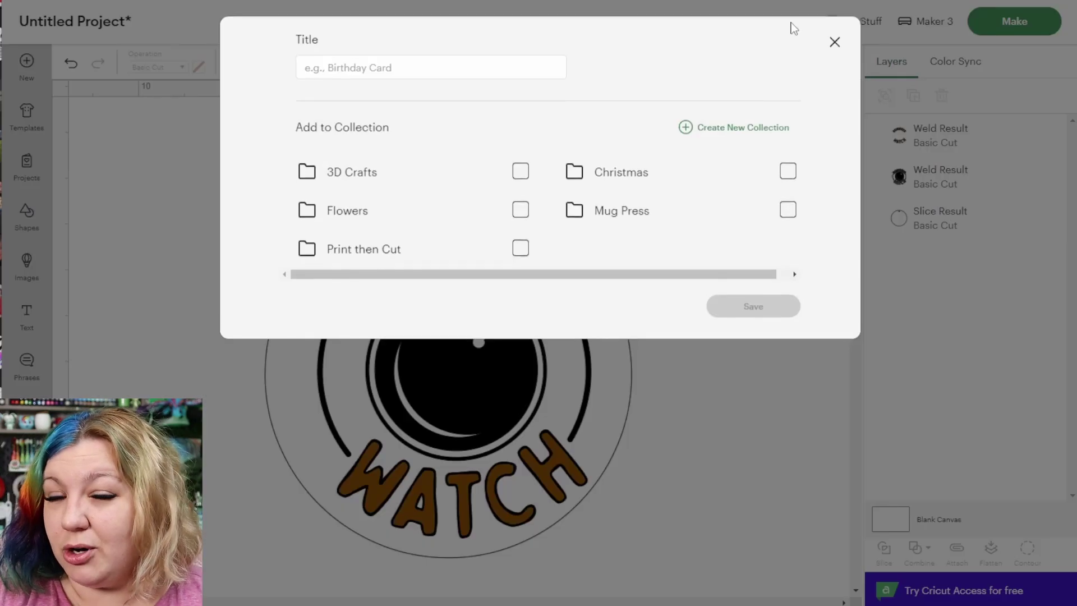
{"action": "left_click", "coordinate": [450, 68]}
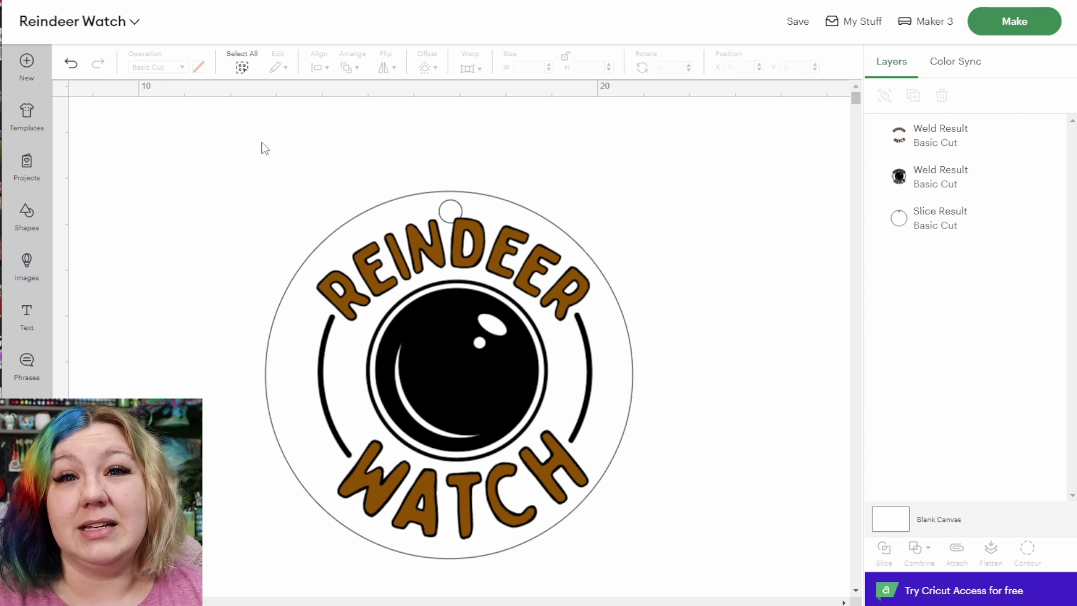
Select the complete 8 cm ornament with all its layers and flip it horizontally.
{"action": "left_click_drag", "start_coordinate": [219, 138], "coordinate": [683, 534]}
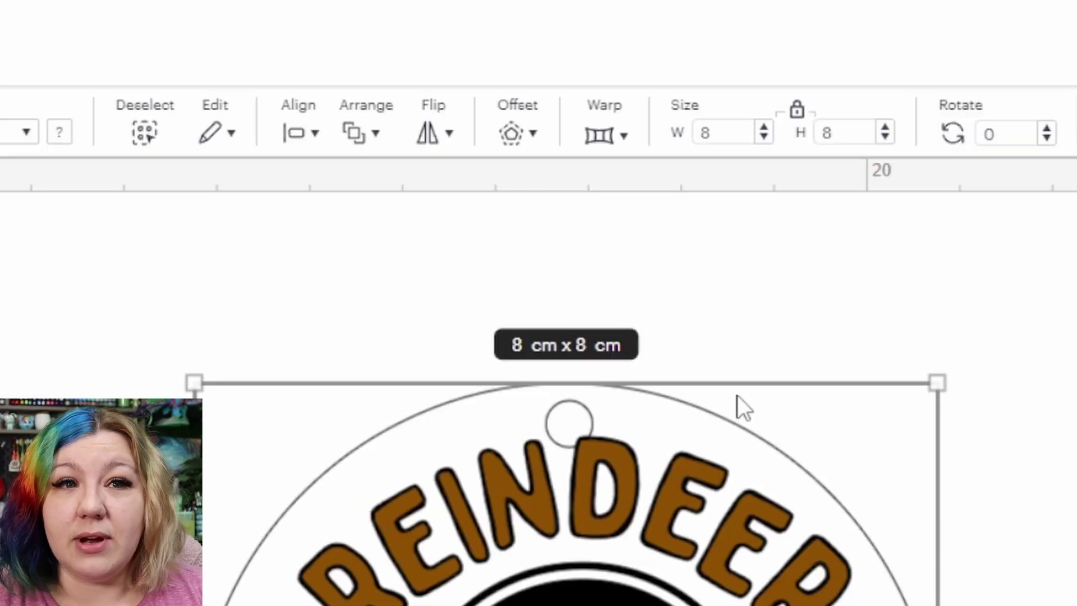
{"action": "left_click", "coordinate": [429, 134]}
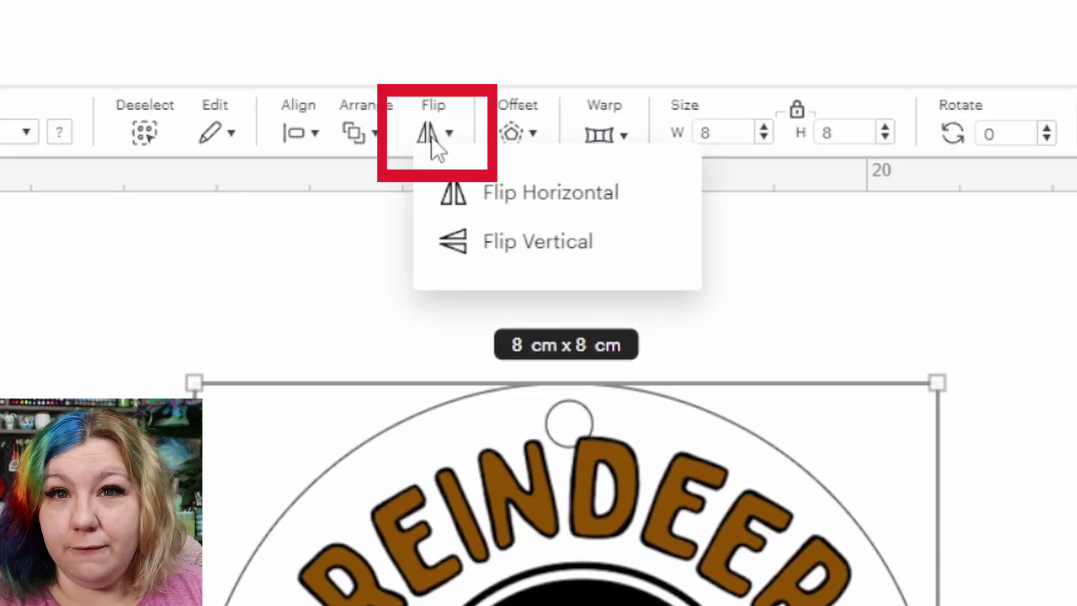
{"action": "left_click", "coordinate": [501, 196]}
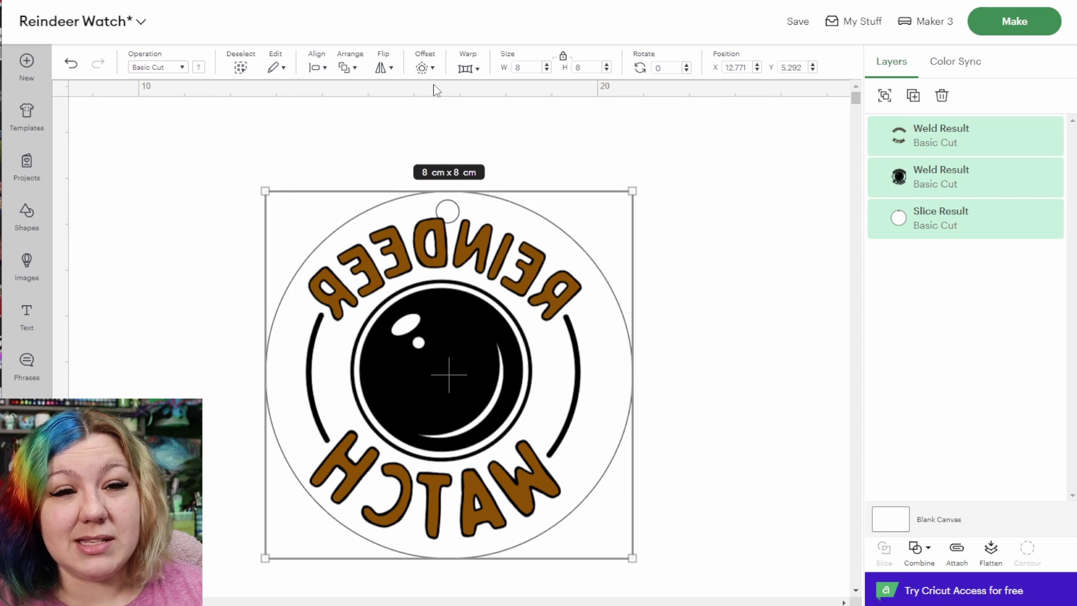
In the mat preview, move the brown lettering onto the black mat and place it in the upper corner opposite the black artwork.
{"action": "left_click", "coordinate": [1008, 35]}
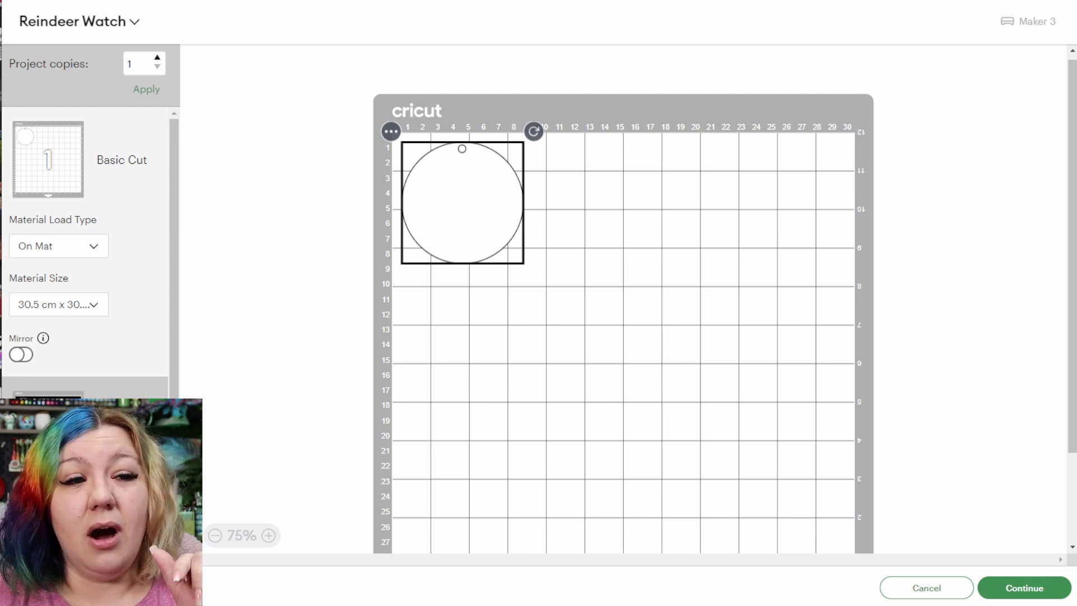
{"action": "left_click", "coordinate": [84, 365]}
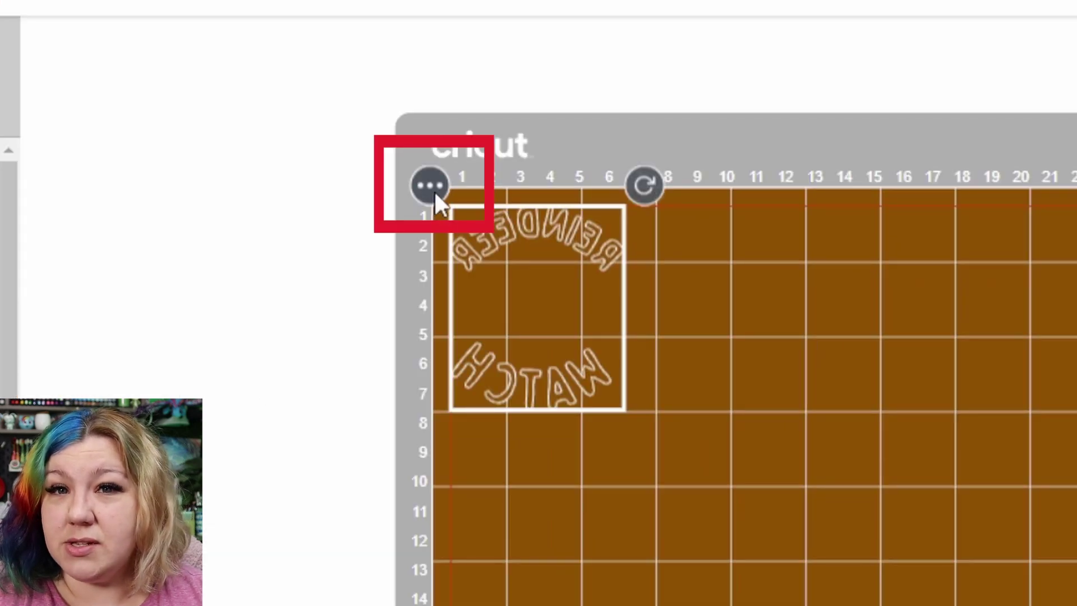
{"action": "left_click", "coordinate": [434, 190]}
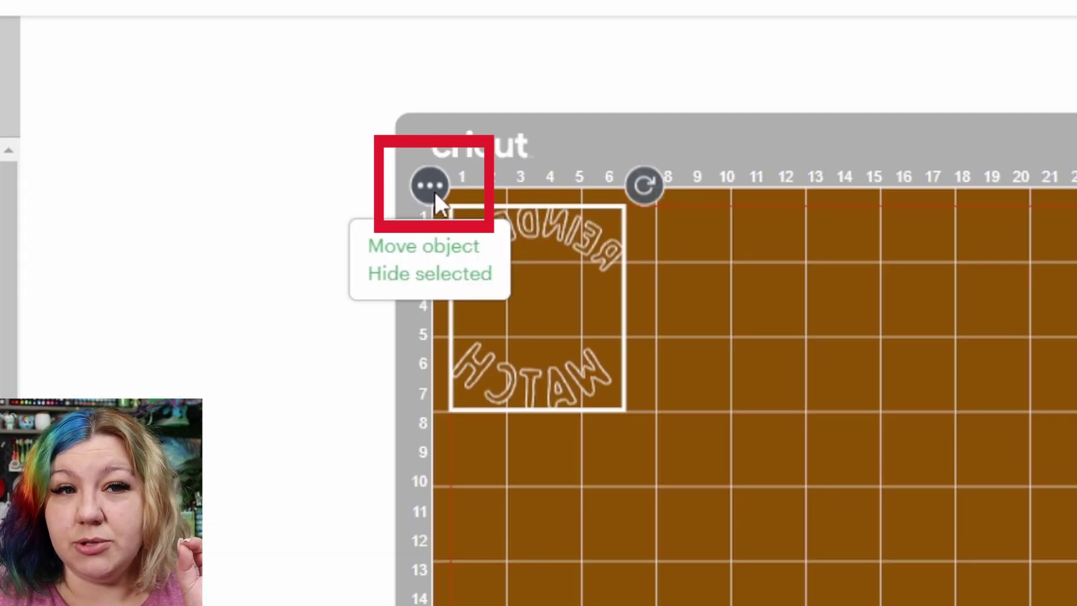
{"action": "left_click", "coordinate": [437, 256]}
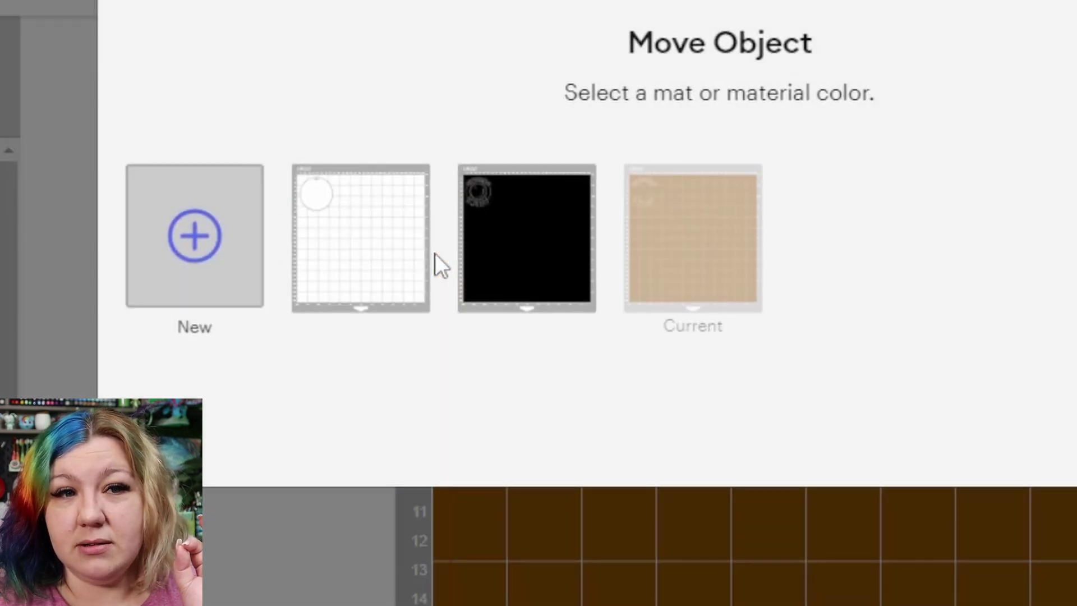
{"action": "left_click", "coordinate": [517, 248]}
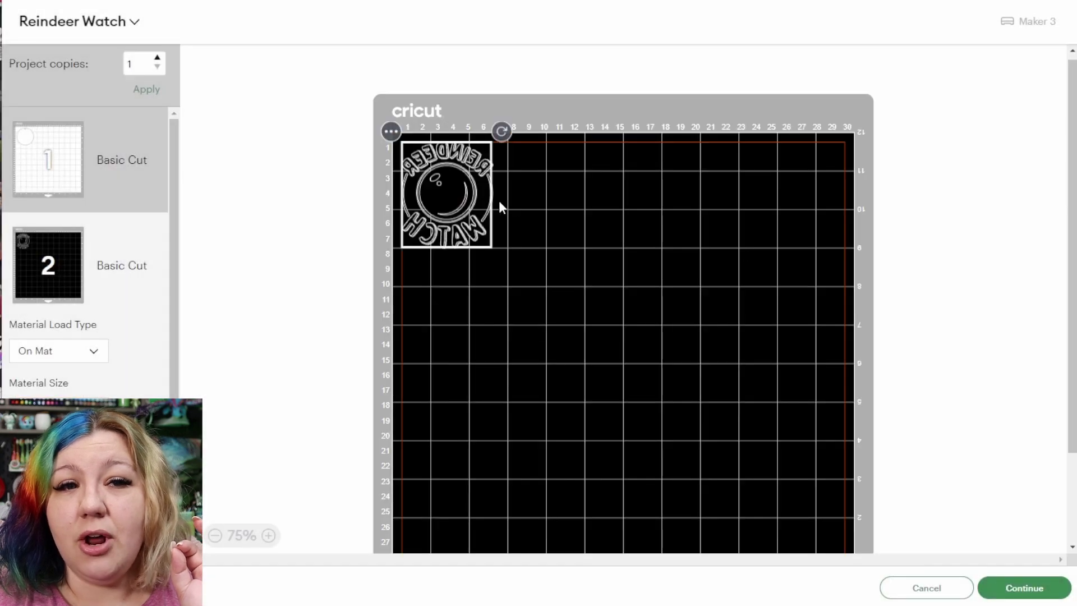
{"action": "left_click_drag", "start_coordinate": [498, 203], "coordinate": [826, 203]}
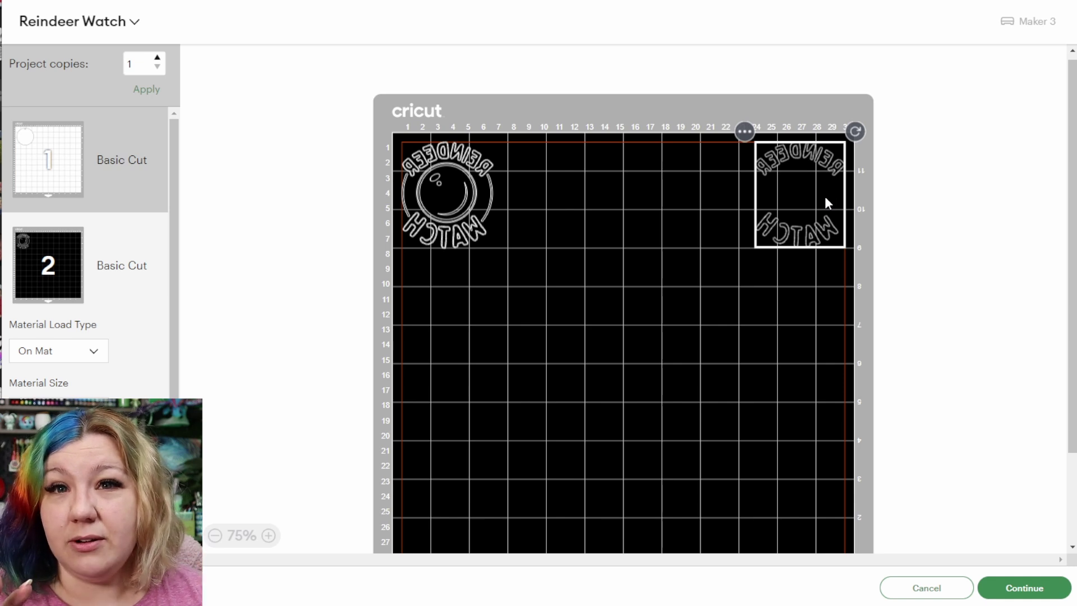
Return to the white disc's mat, continue to the cut setup and set the base material to Premium Vinyl – Textured Metallic.
{"action": "left_click", "coordinate": [58, 178]}
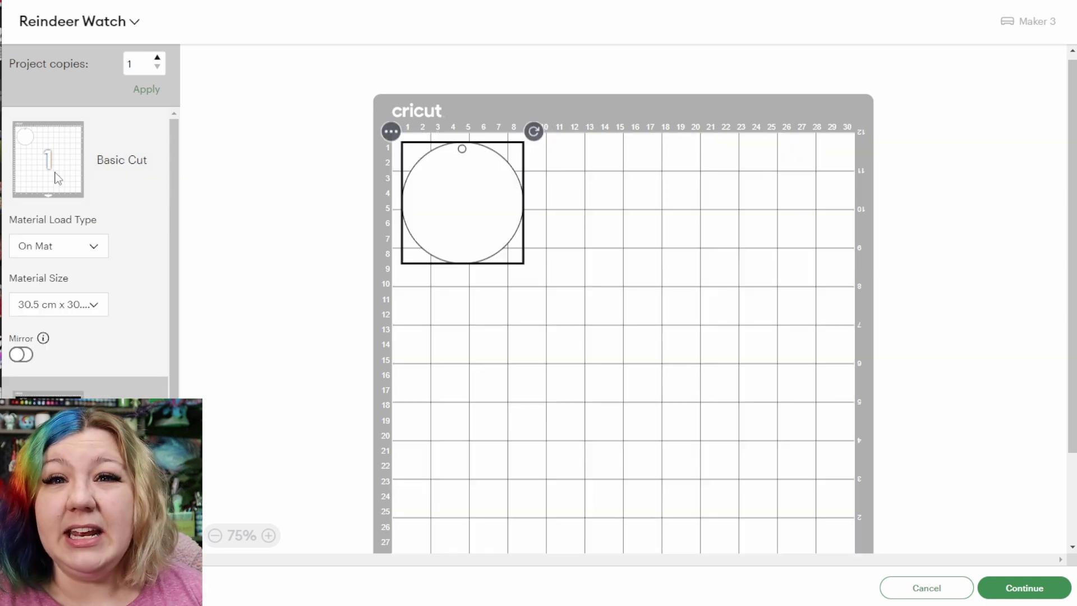
{"action": "left_click", "coordinate": [1016, 590]}
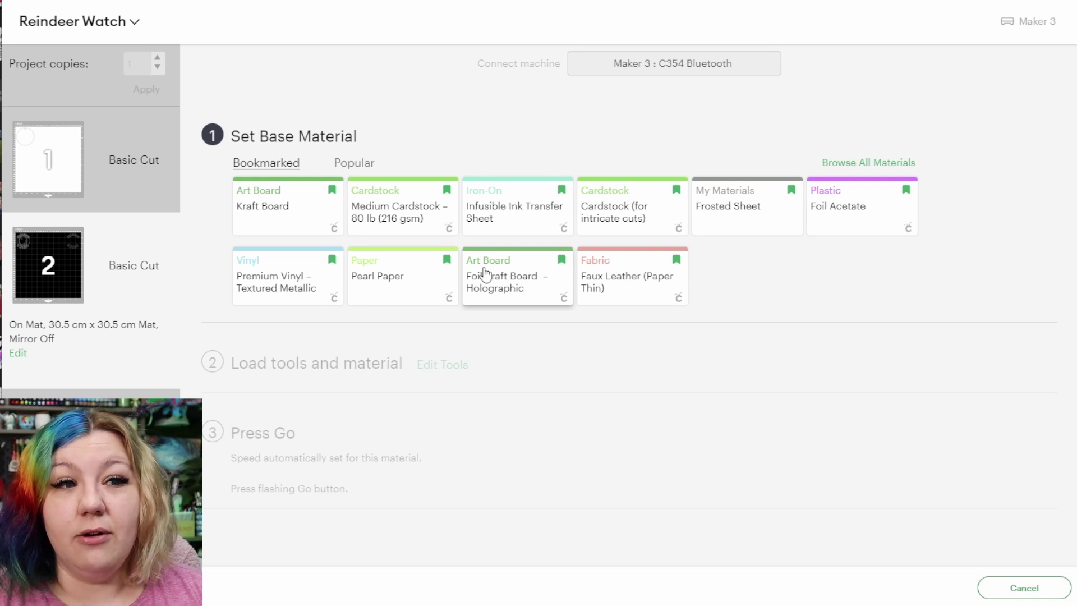
{"action": "left_click", "coordinate": [256, 293]}
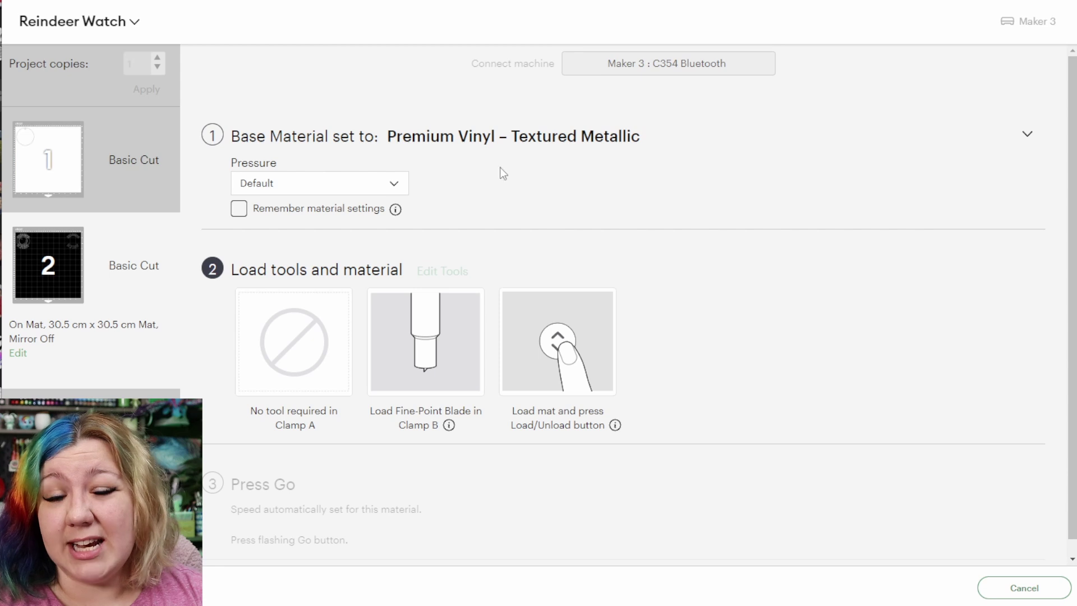